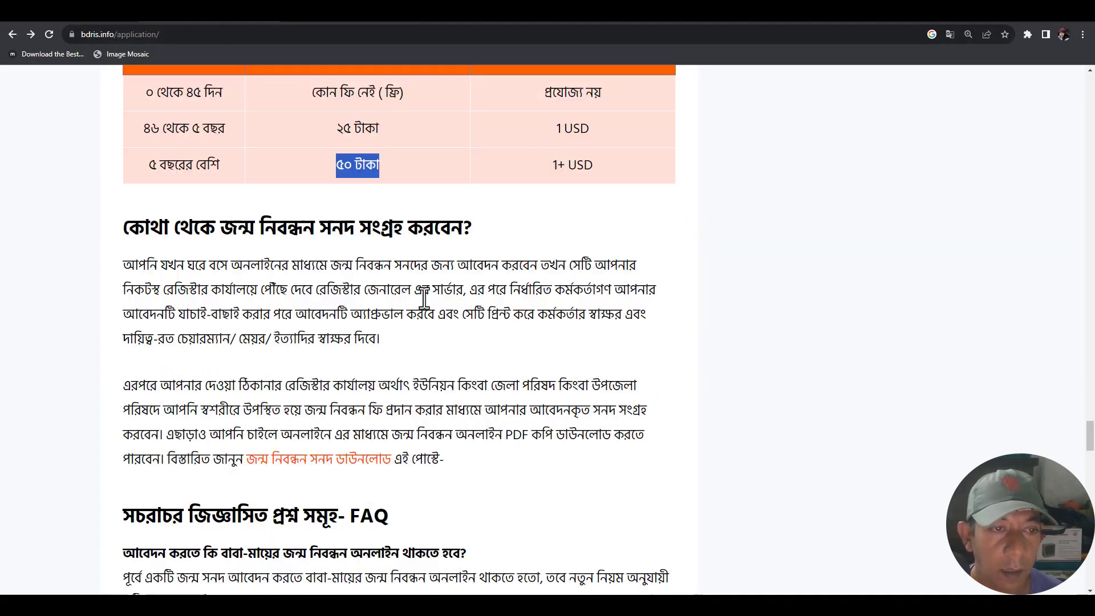
# Look through the birth registration article's application steps, required documents and fee table
pyautogui.scroll(20, 474, 329)
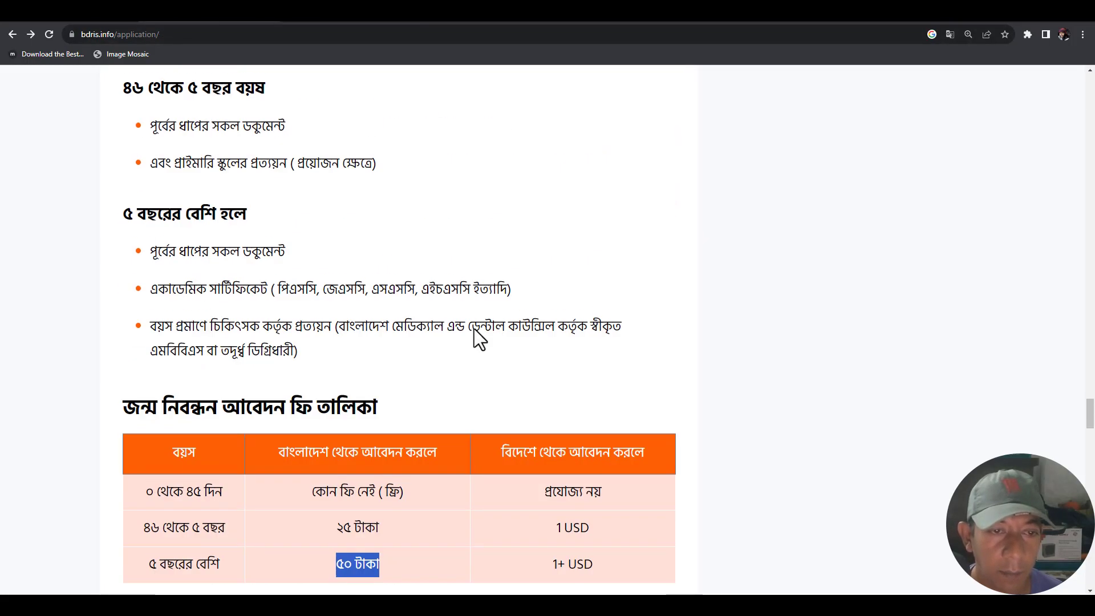
pyautogui.scroll(20, 474, 330)
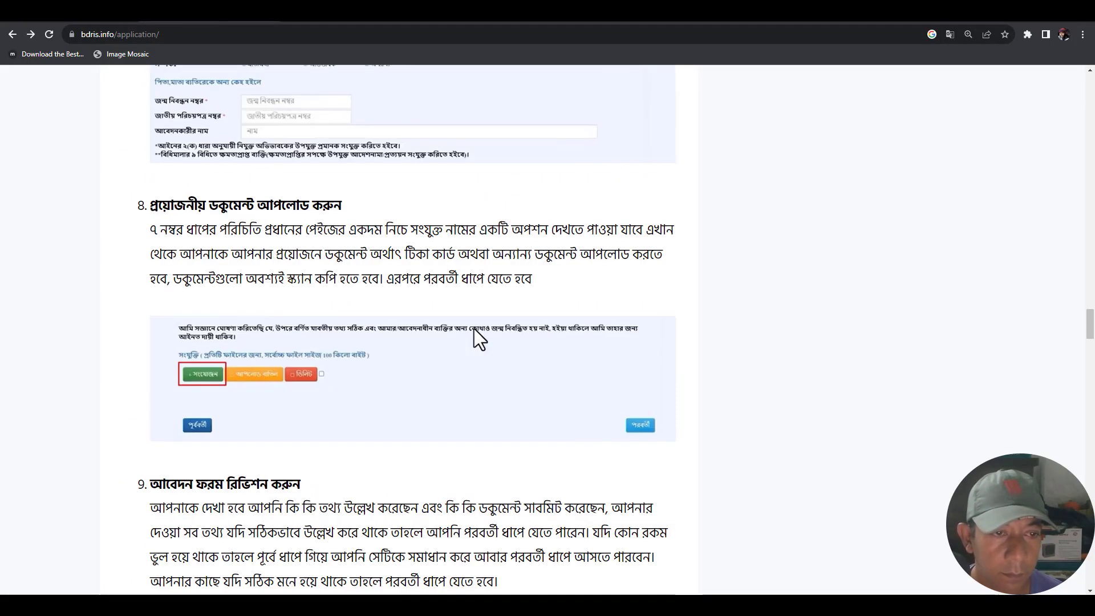
pyautogui.scroll(20, 474, 328)
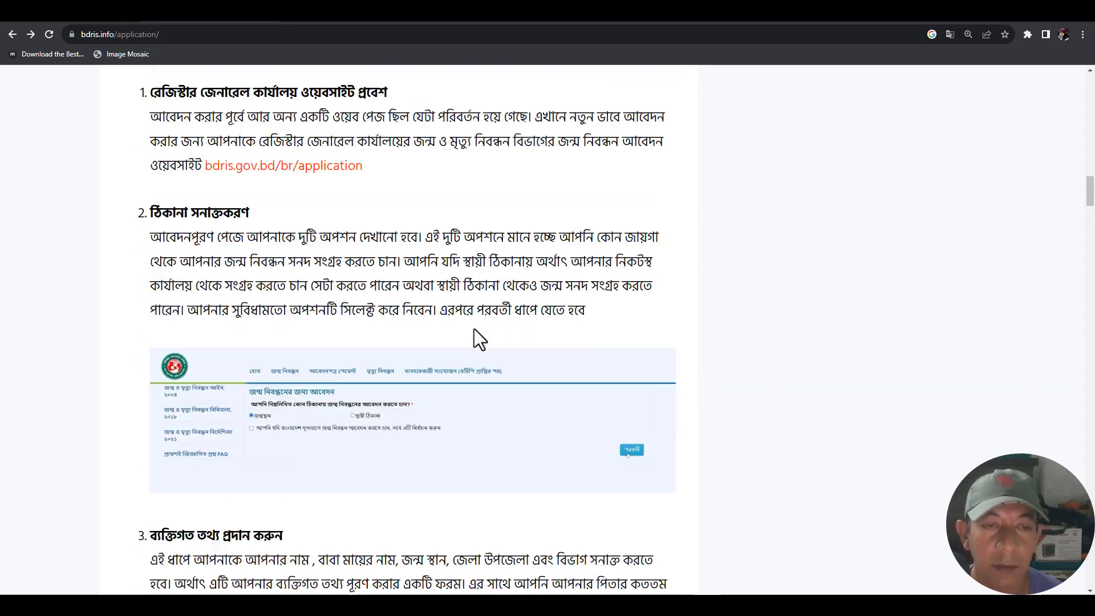
pyautogui.scroll(8, 474, 328)
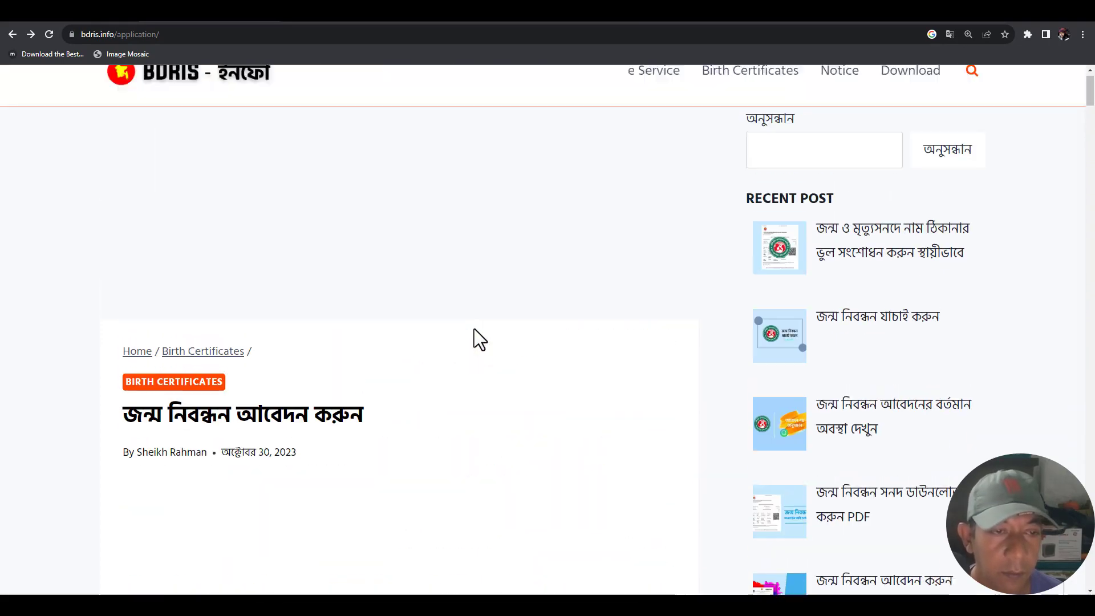
pyautogui.scroll(-20, 474, 329)
pyautogui.scroll(-5, 474, 330)
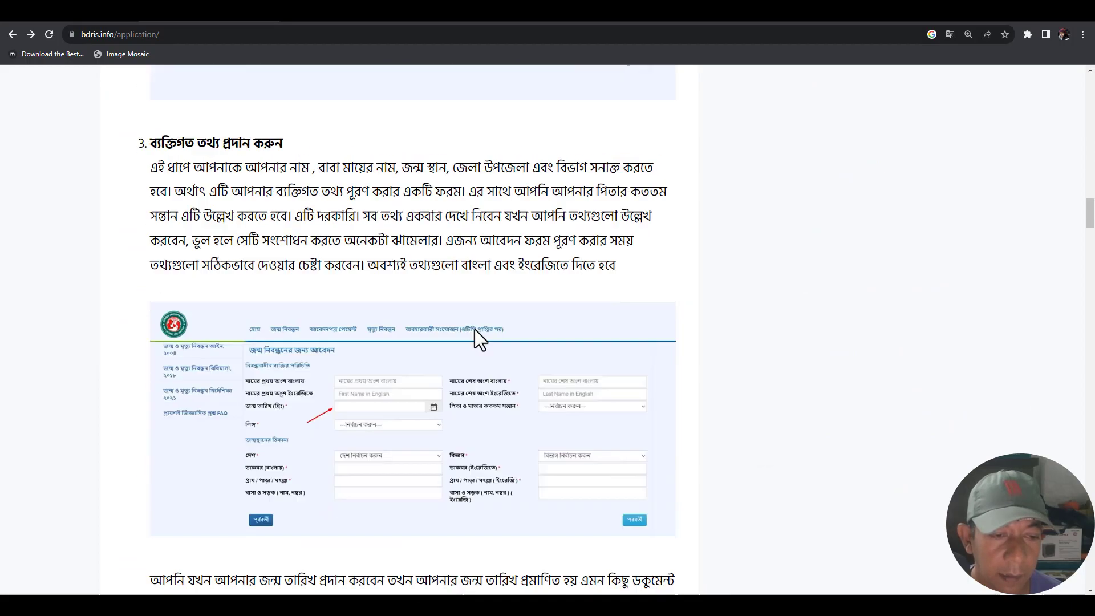
pyautogui.scroll(15, 474, 330)
pyautogui.scroll(6, 474, 330)
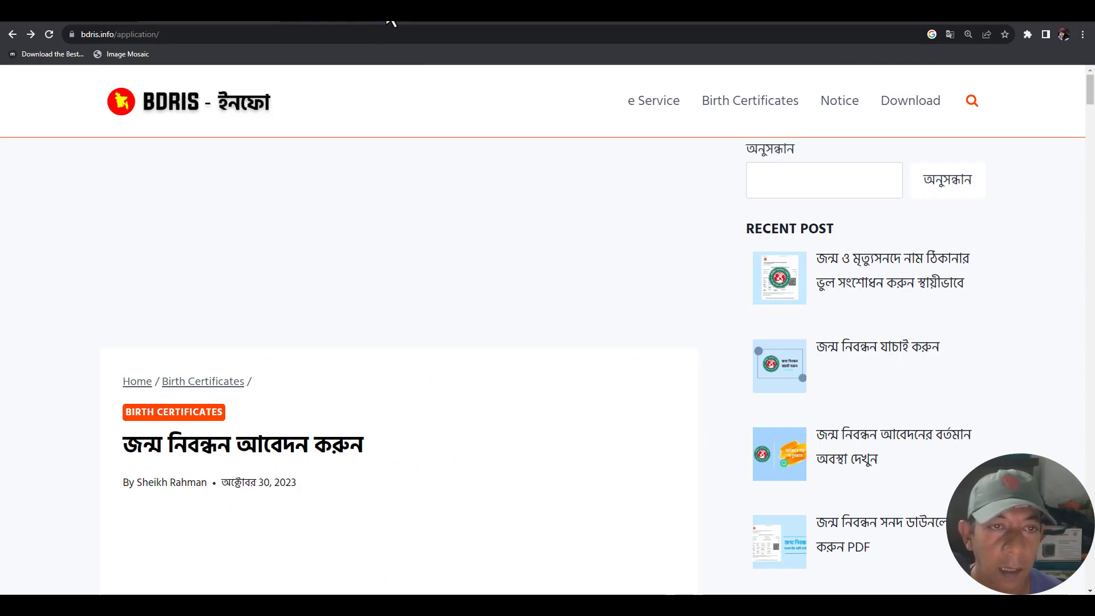
# Search Google for "জন্ম নিবন্ধন অনলাইন" in a new tab and open the bdris.info application article from the results
pyautogui.click(427, 24)
pyautogui.click(445, 251)
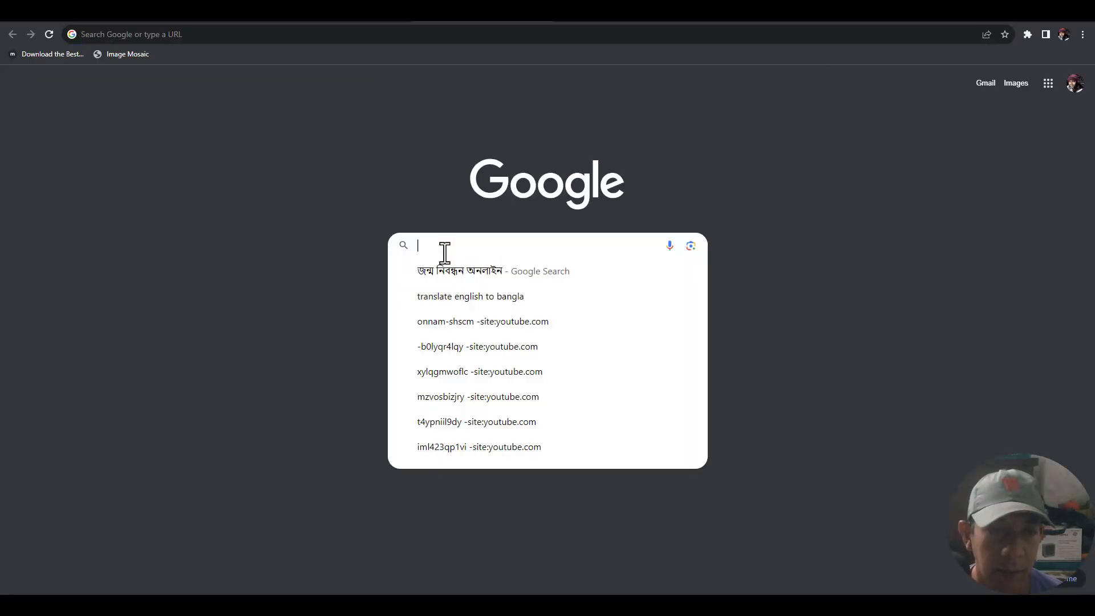
pyautogui.click(463, 272)
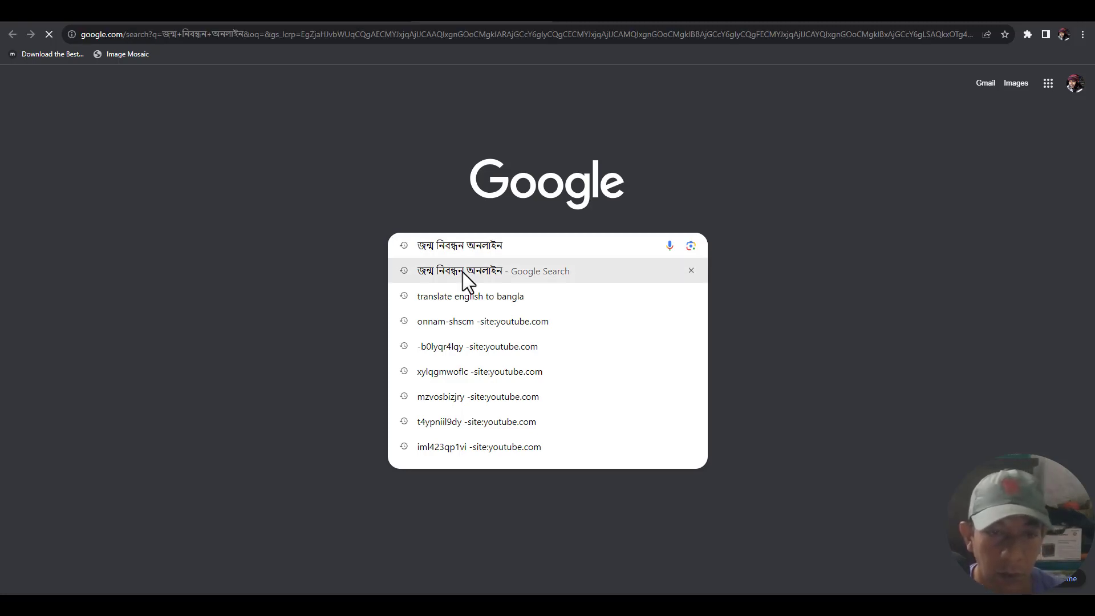
pyautogui.click(214, 438)
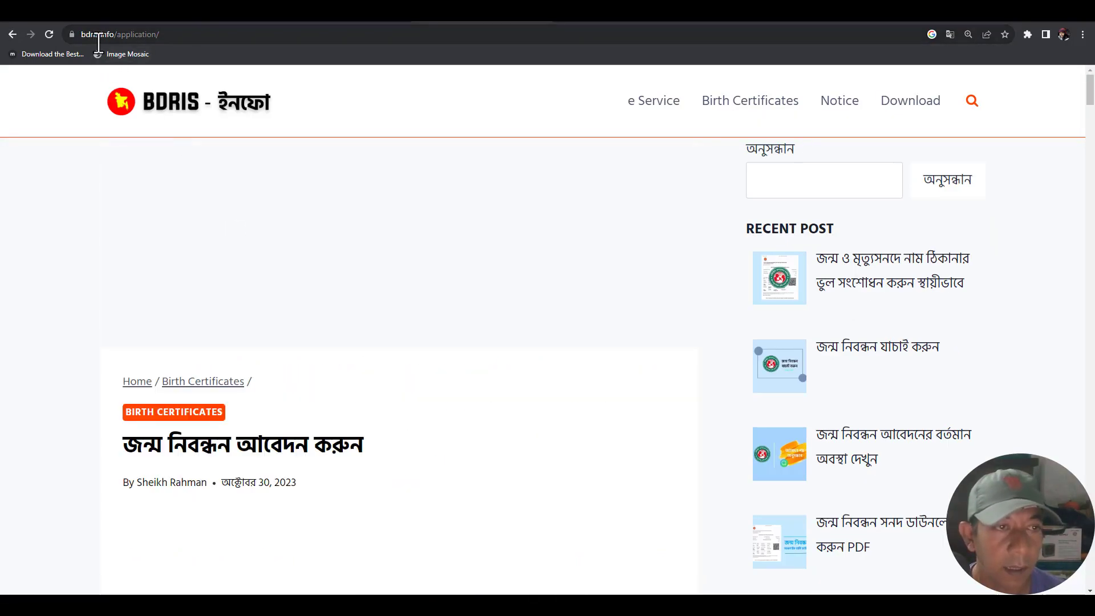
# Open the official application site bdris.gov.bd/br/application from the article's first application step
pyautogui.scroll(-2, 349, 304)
pyautogui.scroll(-15, 349, 303)
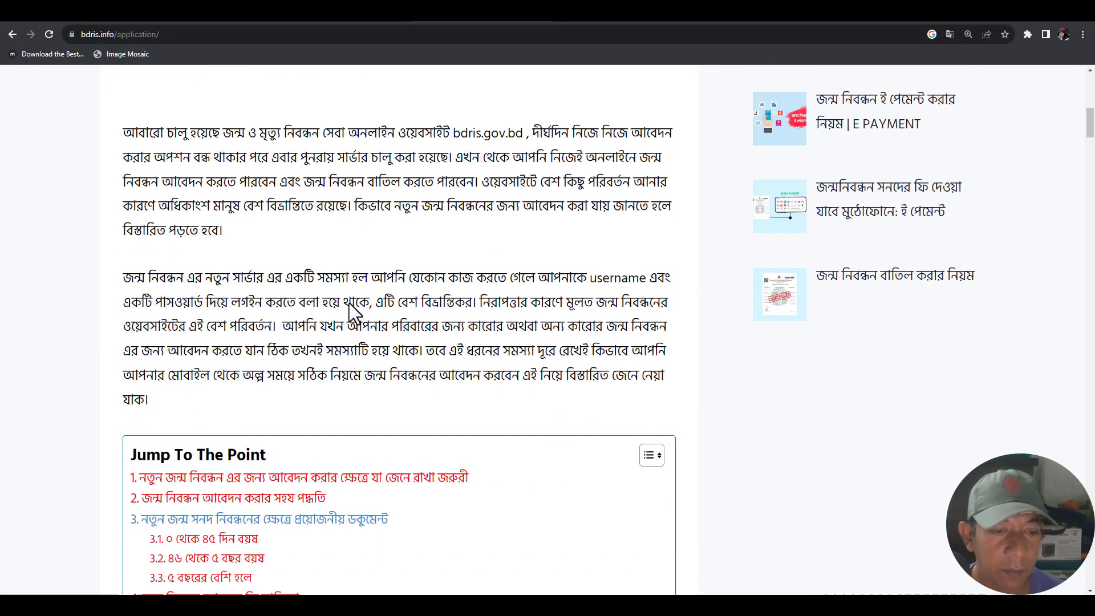
pyautogui.scroll(-9, 349, 303)
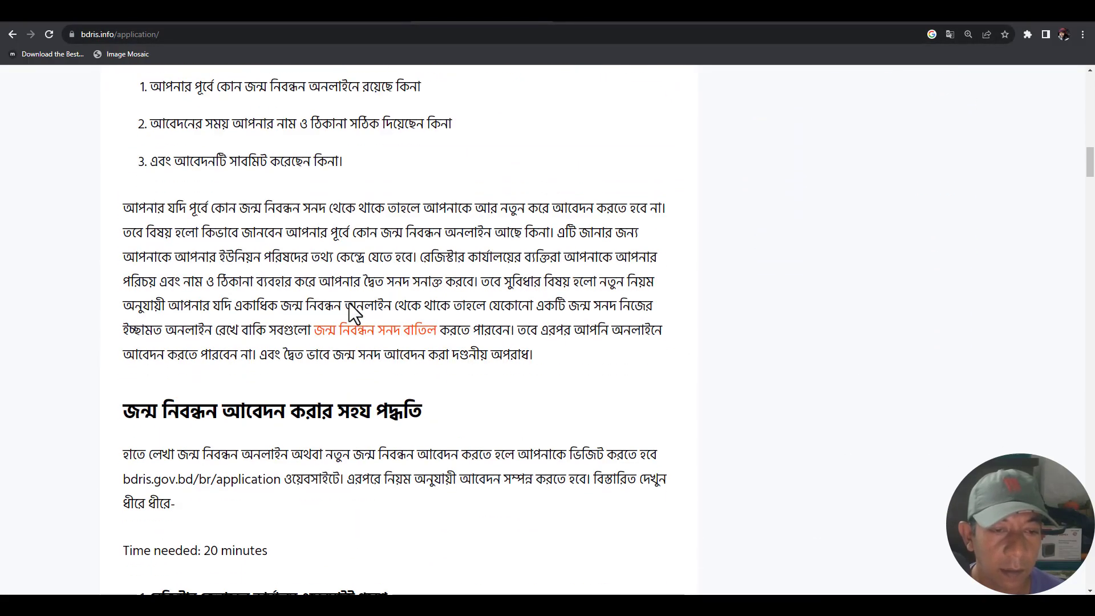
pyautogui.scroll(-2, 360, 342)
pyautogui.scroll(-5, 416, 342)
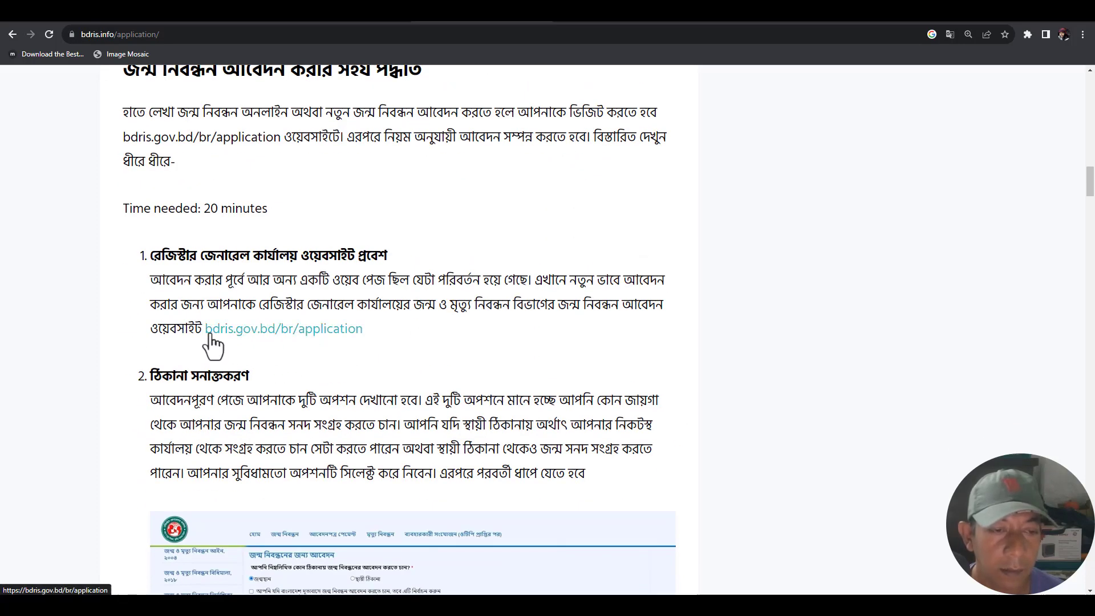
pyautogui.click(256, 331)
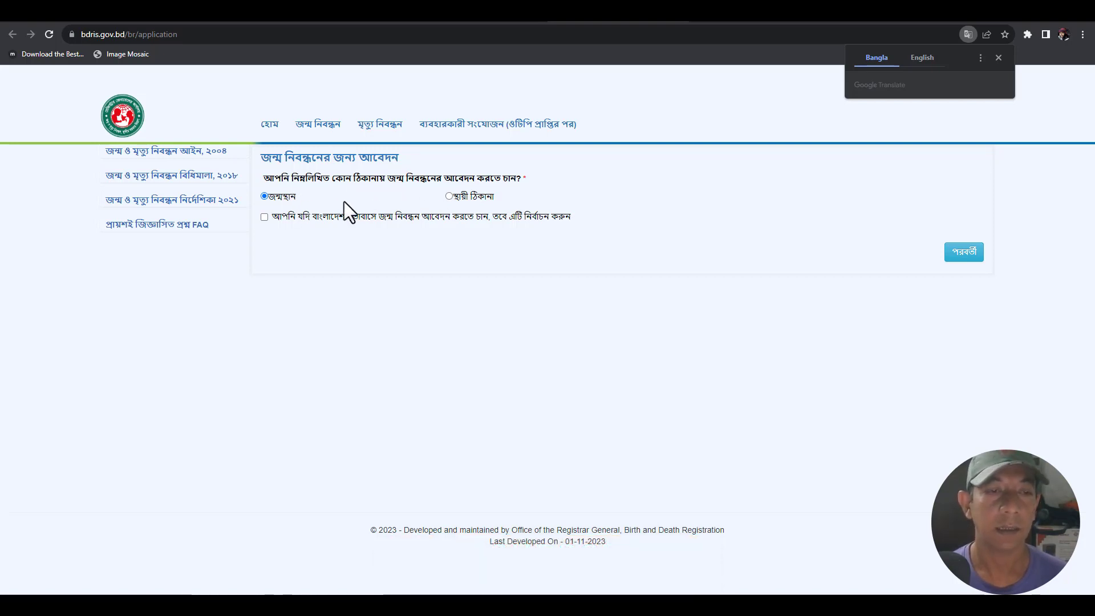
# Choose স্থায়ী ঠিকানা (permanent address) as the place for the birth registration and continue to the personal details form
pyautogui.click(450, 196)
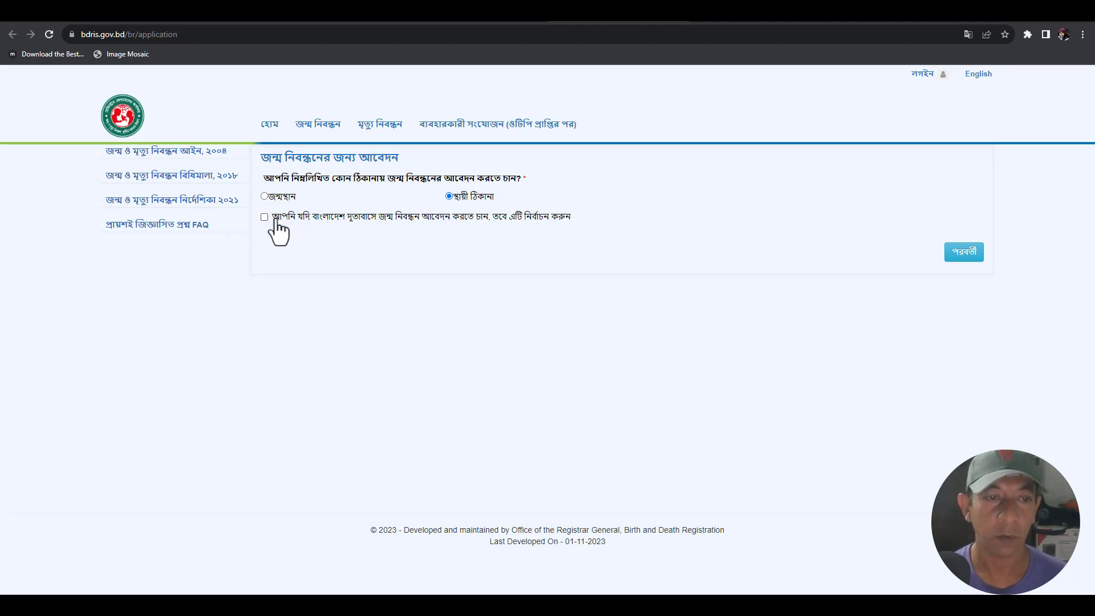
pyautogui.click(968, 252)
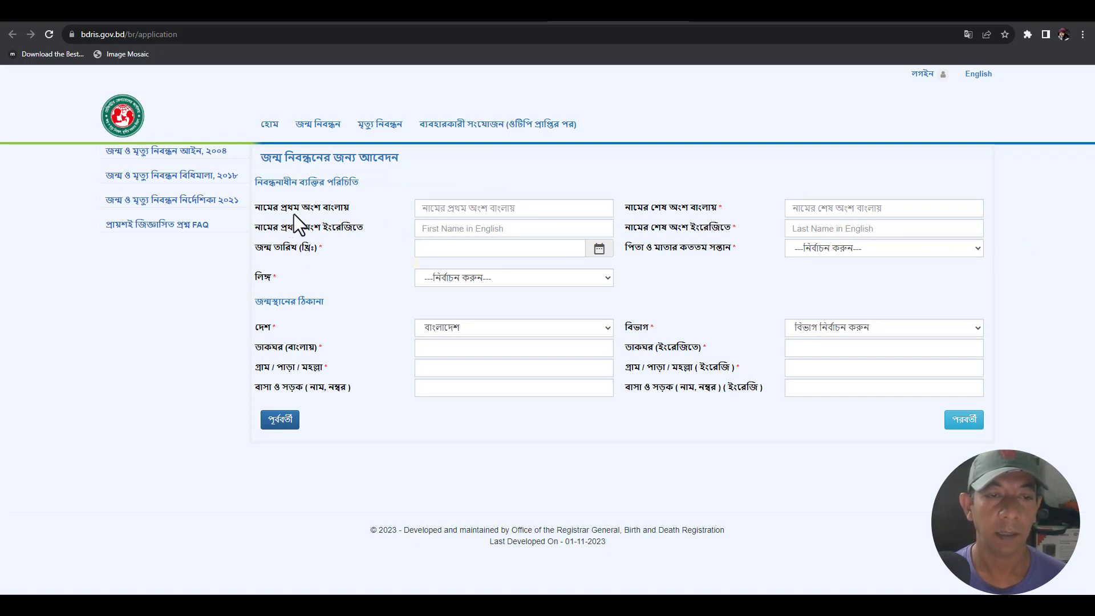
# Fill in the applicant's first and last names in both Bangla and English
pyautogui.click(444, 210)
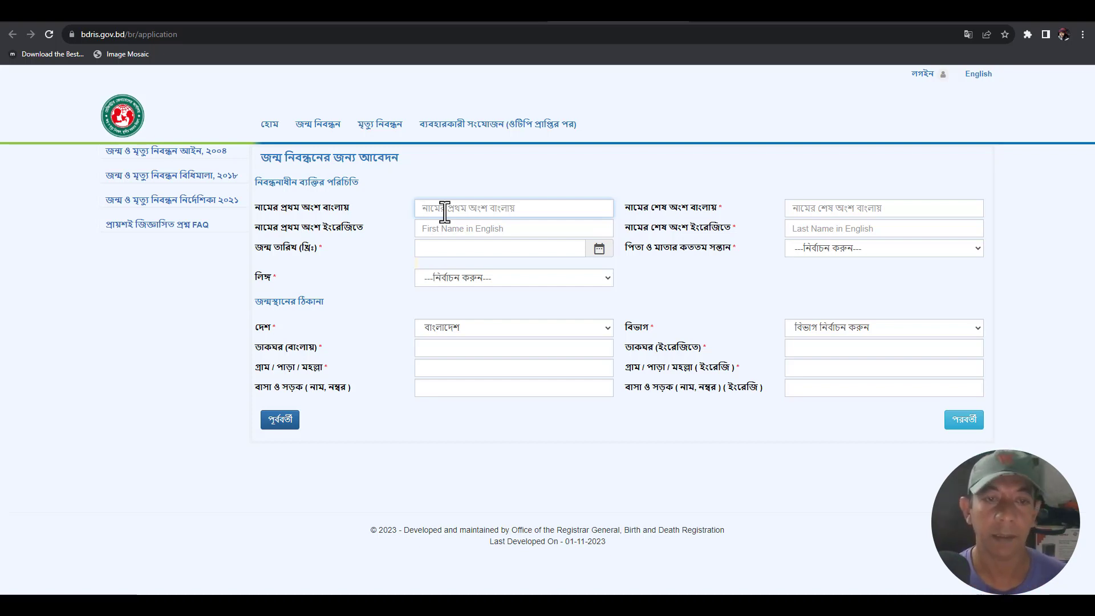
pyautogui.click(428, 215)
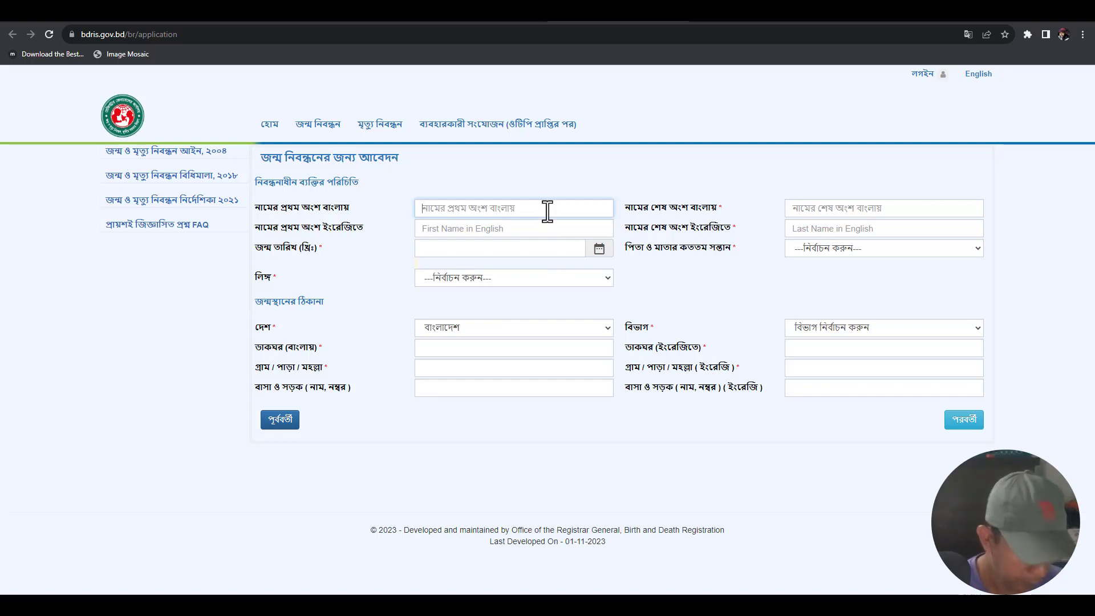
pyautogui.write('মোঃ')
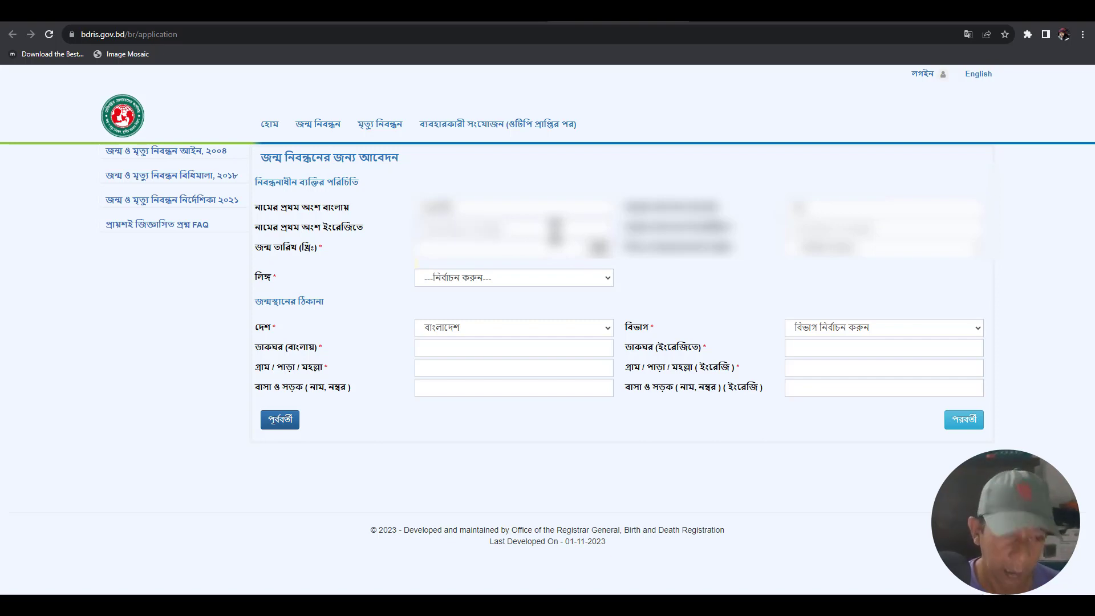
pyautogui.press('BackSpace')
pyautogui.press('BackSpace')
pyautogui.press('BackSpace')
pyautogui.press('BackSpace')
pyautogui.press('BackSpace')
pyautogui.press('BackSpace')
pyautogui.press('BackSpace')
pyautogui.press('BackSpace')
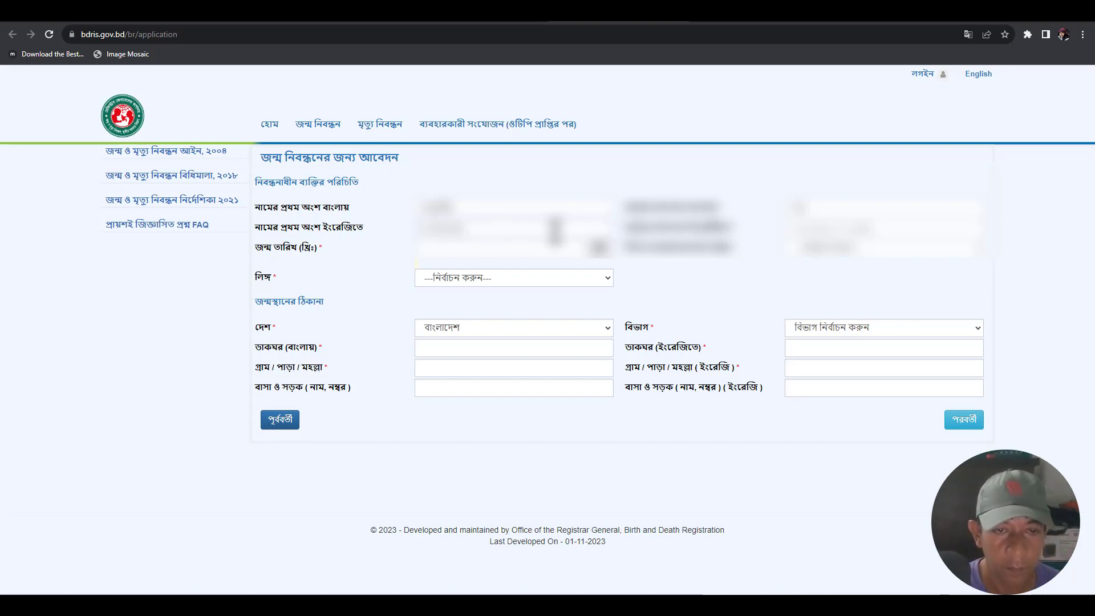
pyautogui.press('BackSpace')
pyautogui.press('BackSpace')
pyautogui.press('BackSpace')
pyautogui.press('BackSpace')
pyautogui.press('BackSpace')
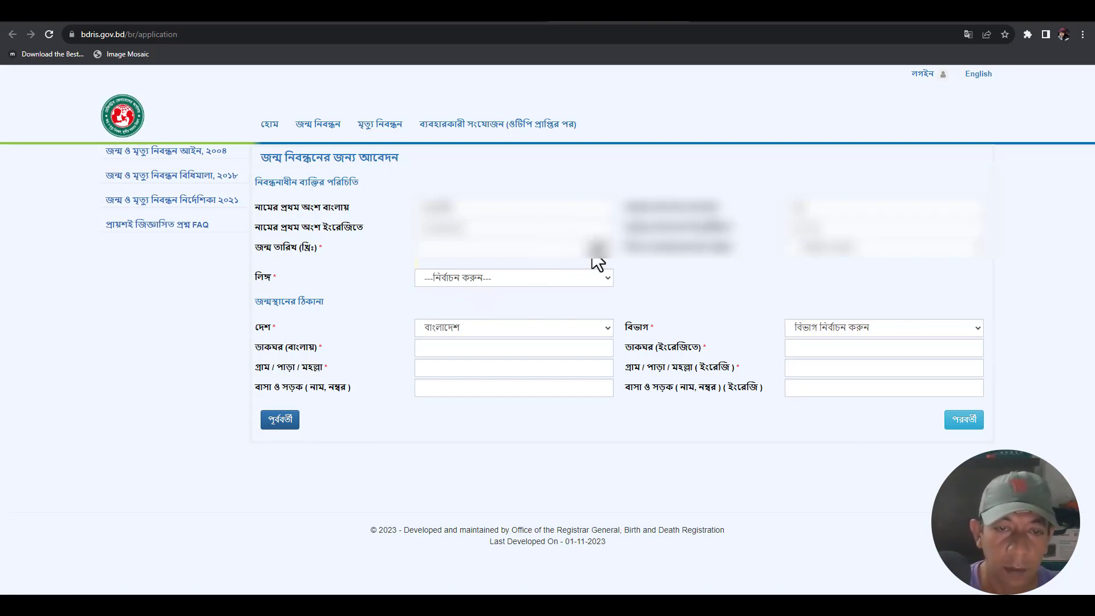
# Set the applicant's date of birth by choosing its year, month and day in the calendar
pyautogui.click(526, 244)
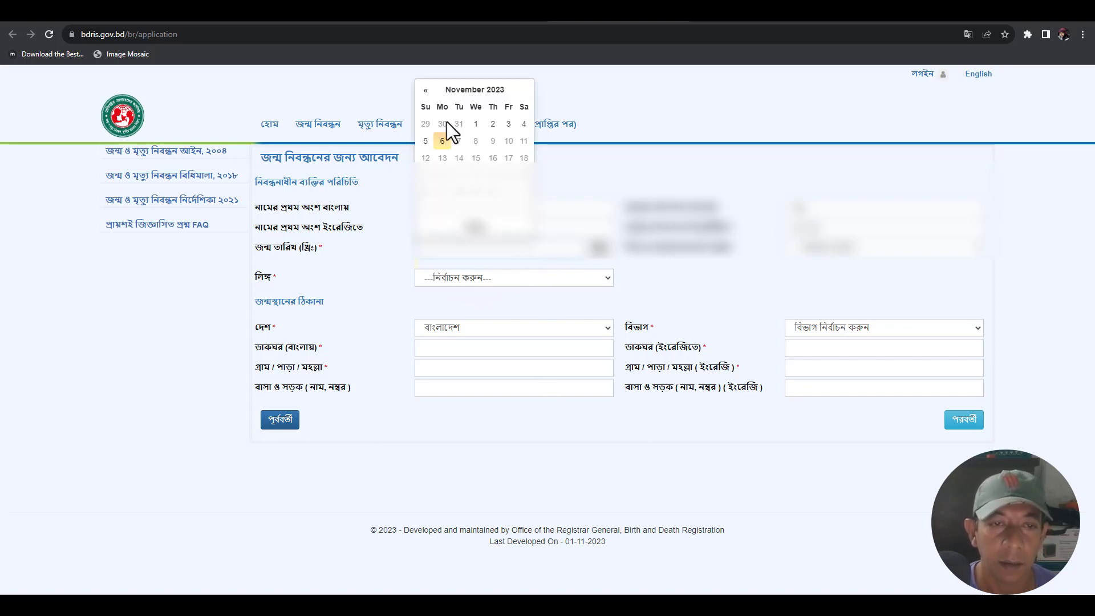
pyautogui.click(482, 95)
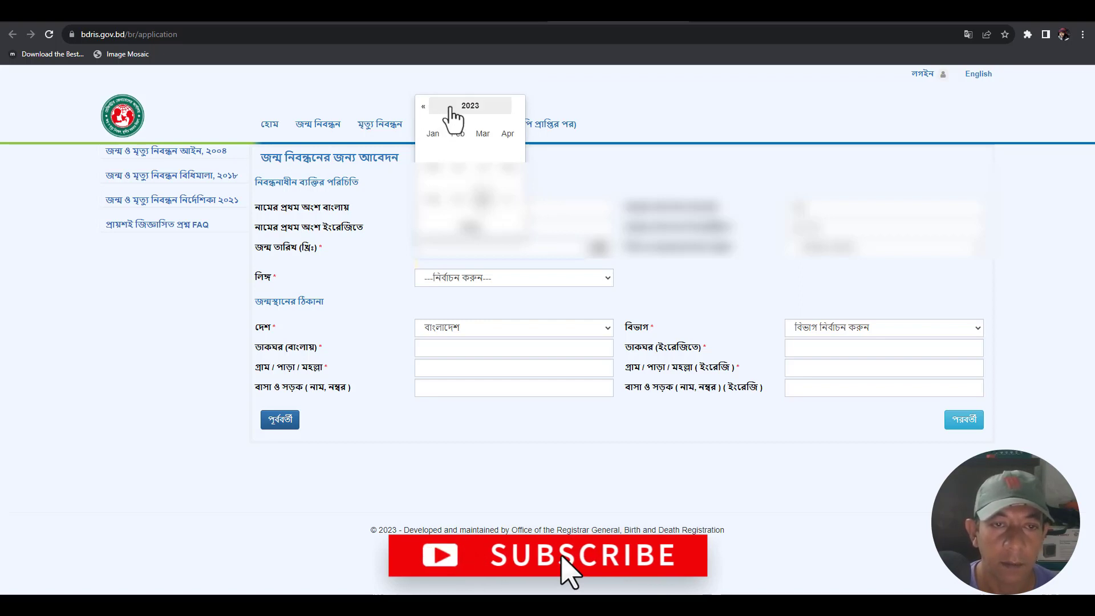
pyautogui.click(451, 107)
pyautogui.click(424, 107)
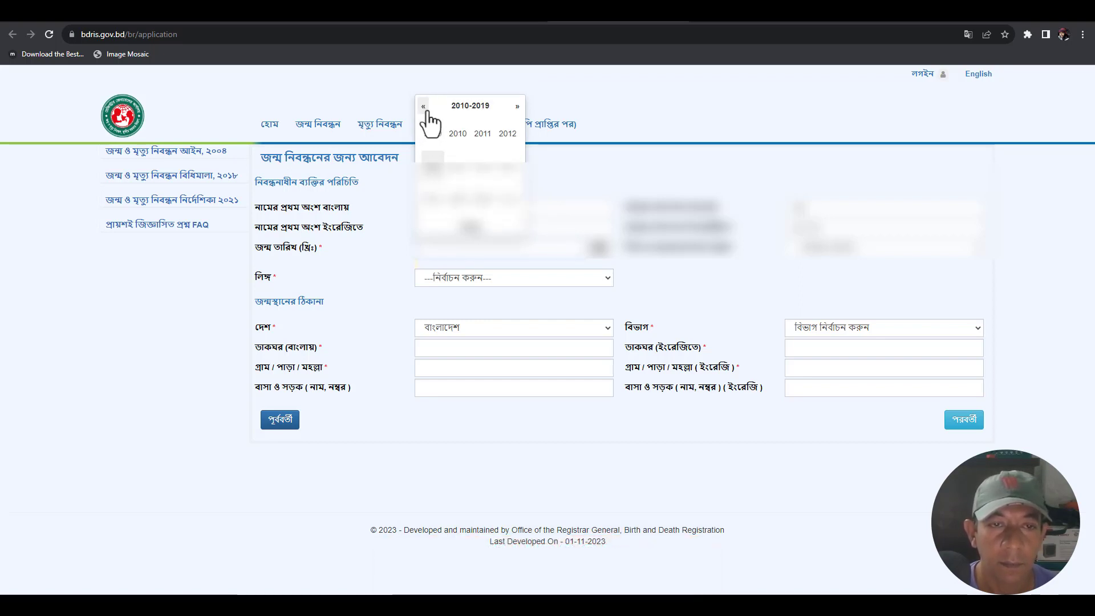
pyautogui.click(426, 112)
pyautogui.click(427, 112)
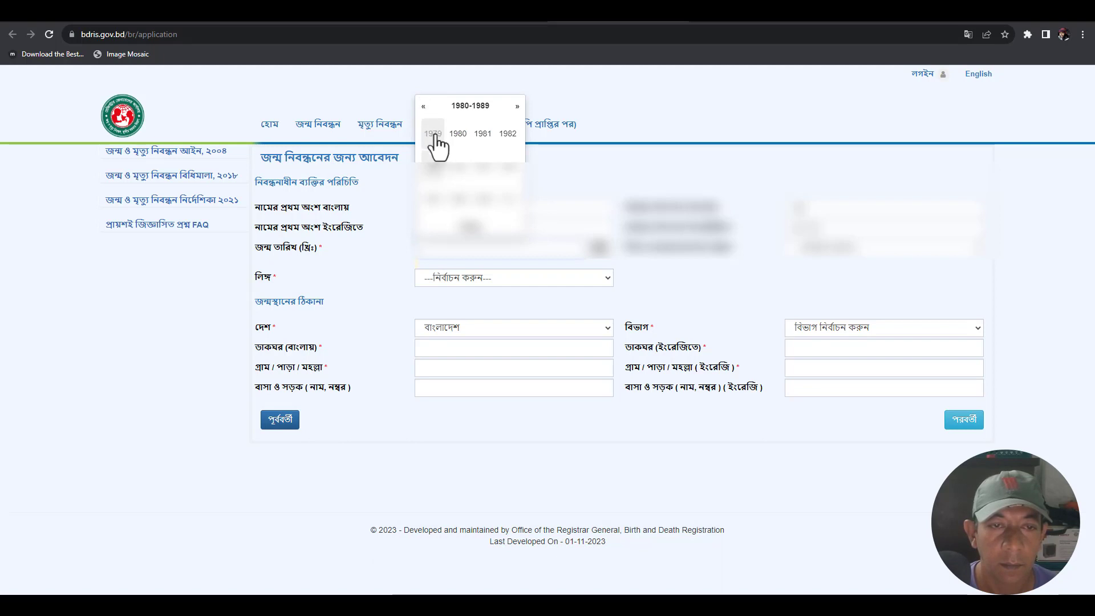
pyautogui.click(433, 133)
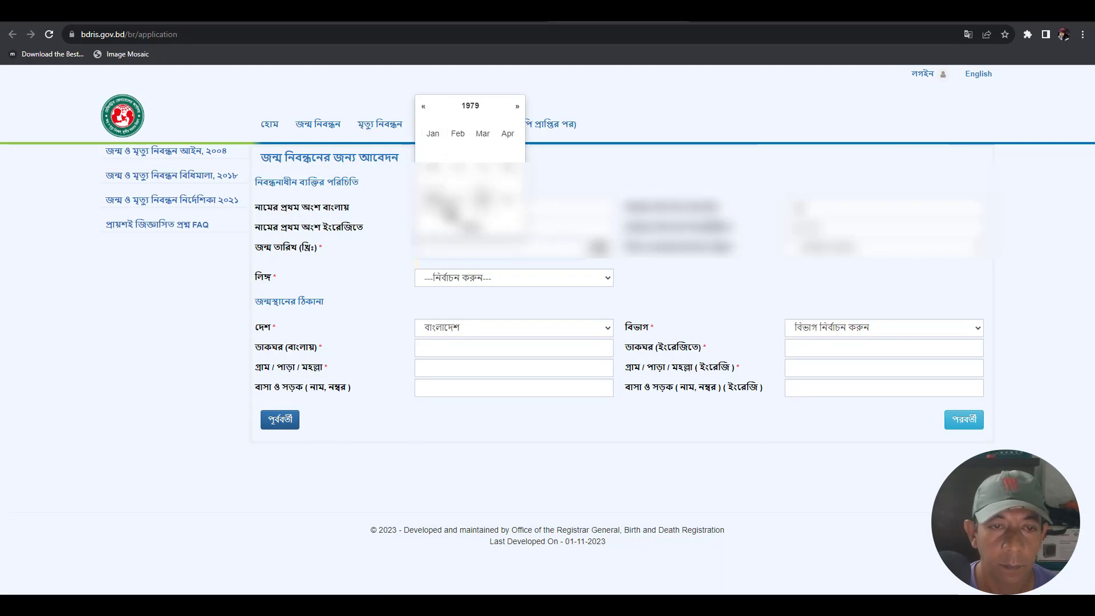
pyautogui.click(457, 195)
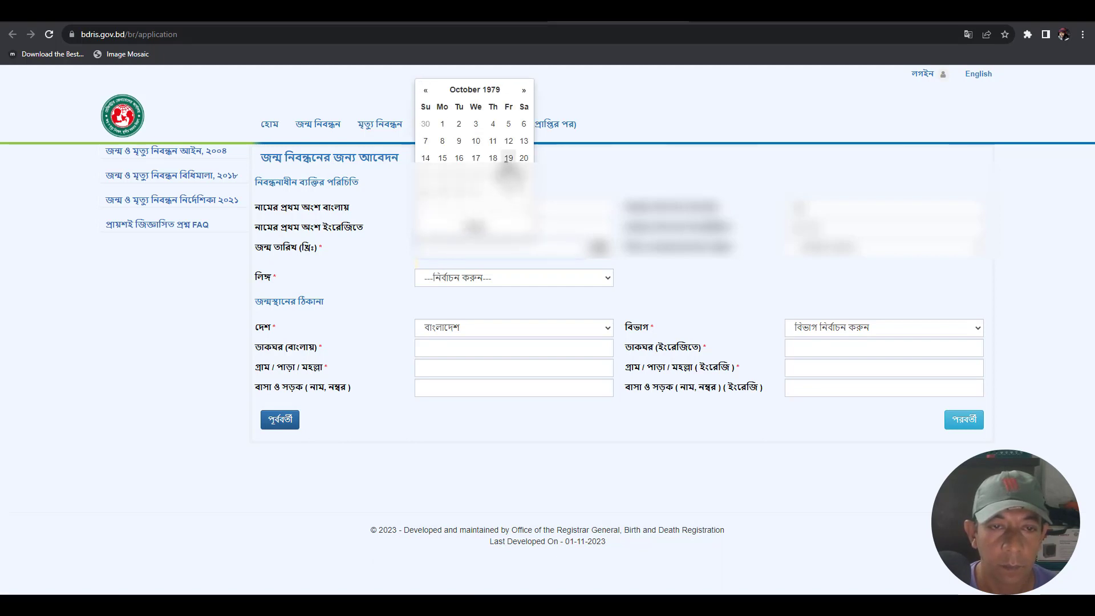
pyautogui.click(508, 177)
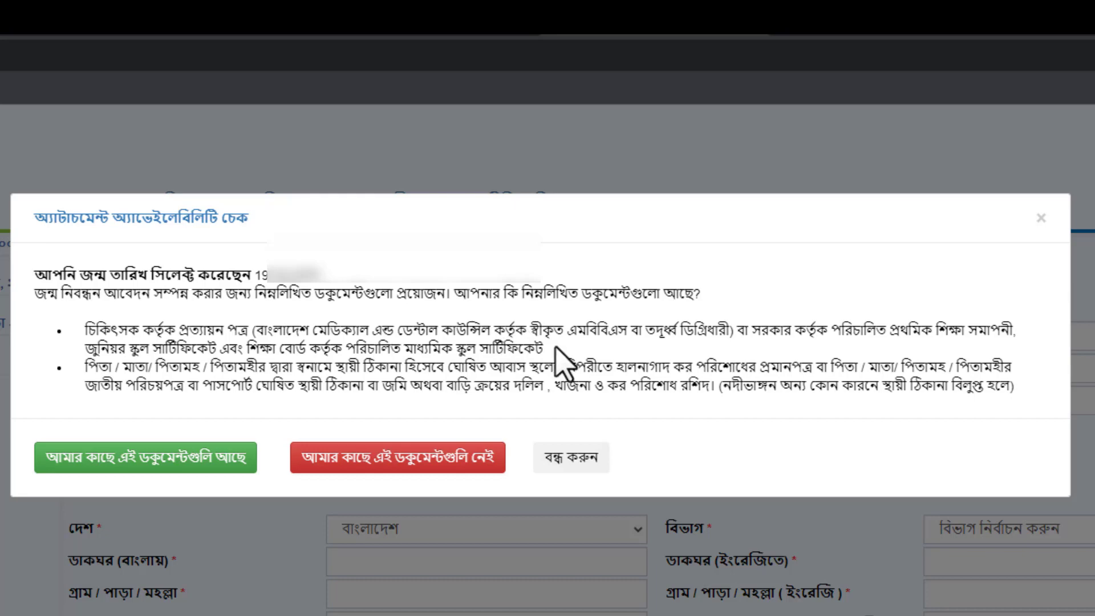
# Review the required age and address documents in the attachment check, then declare that these documents are available
pyautogui.moveTo(545, 349); pyautogui.dragTo(479, 347)
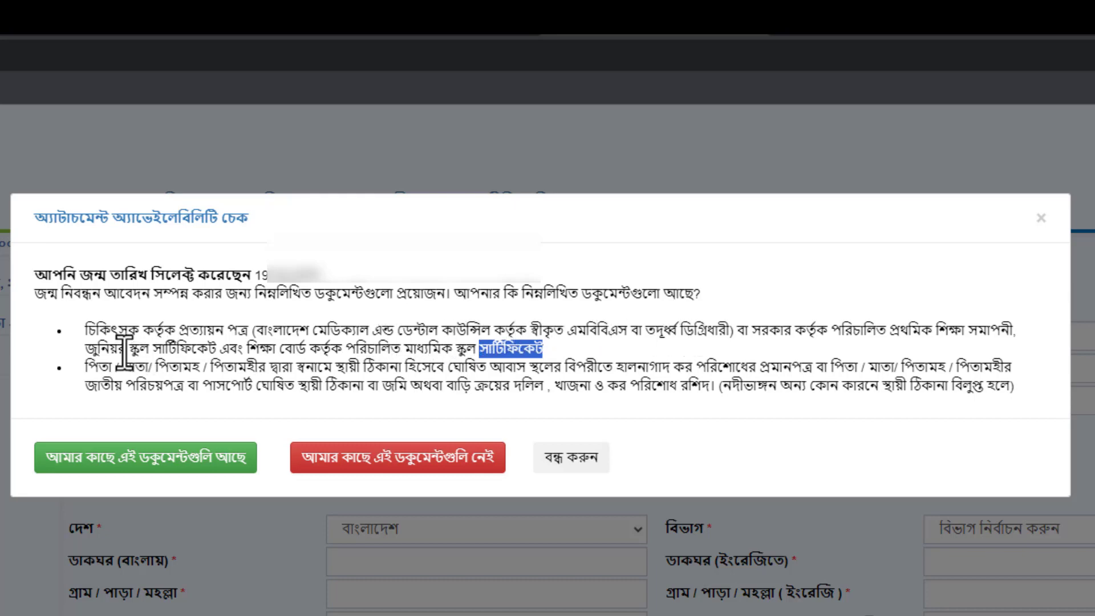
pyautogui.moveTo(97, 330); pyautogui.dragTo(227, 329)
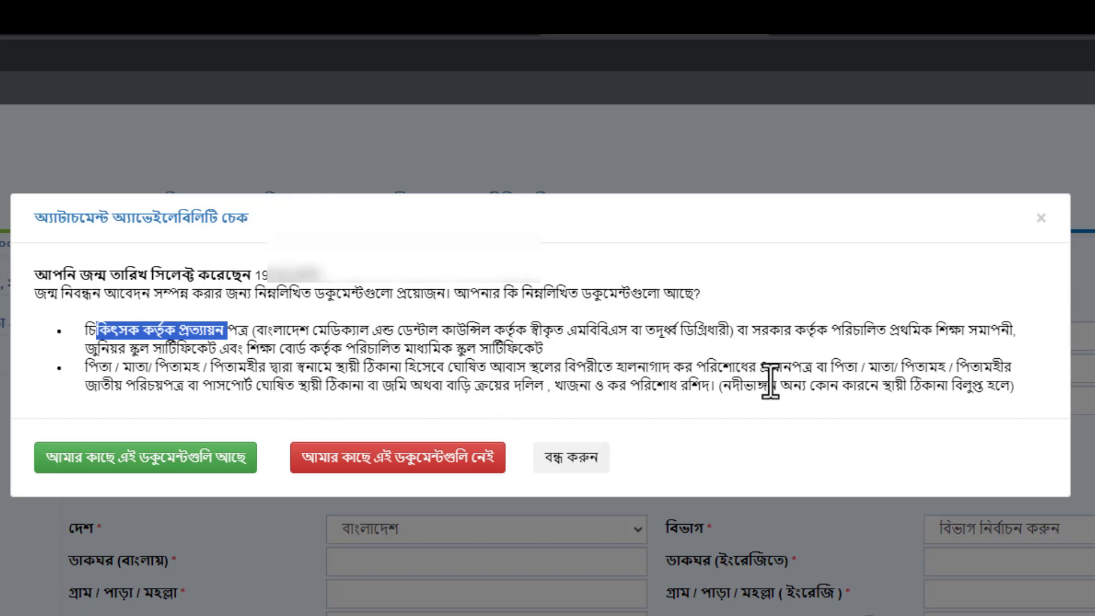
pyautogui.moveTo(816, 367); pyautogui.dragTo(620, 367)
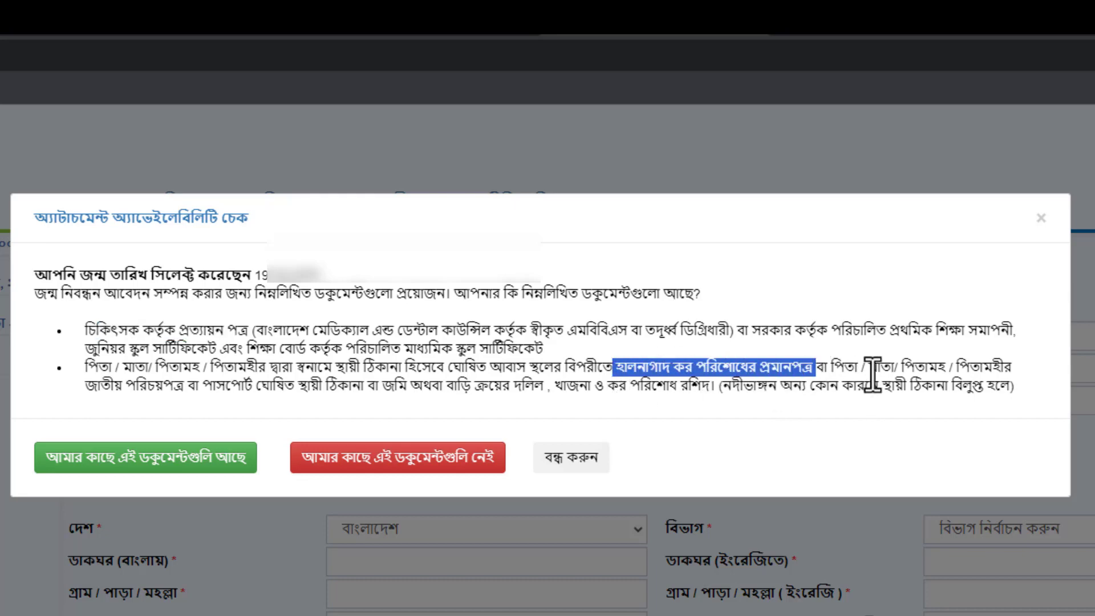
pyautogui.moveTo(85, 386); pyautogui.dragTo(368, 389)
pyautogui.moveTo(94, 385); pyautogui.dragTo(236, 389)
pyautogui.click(502, 416)
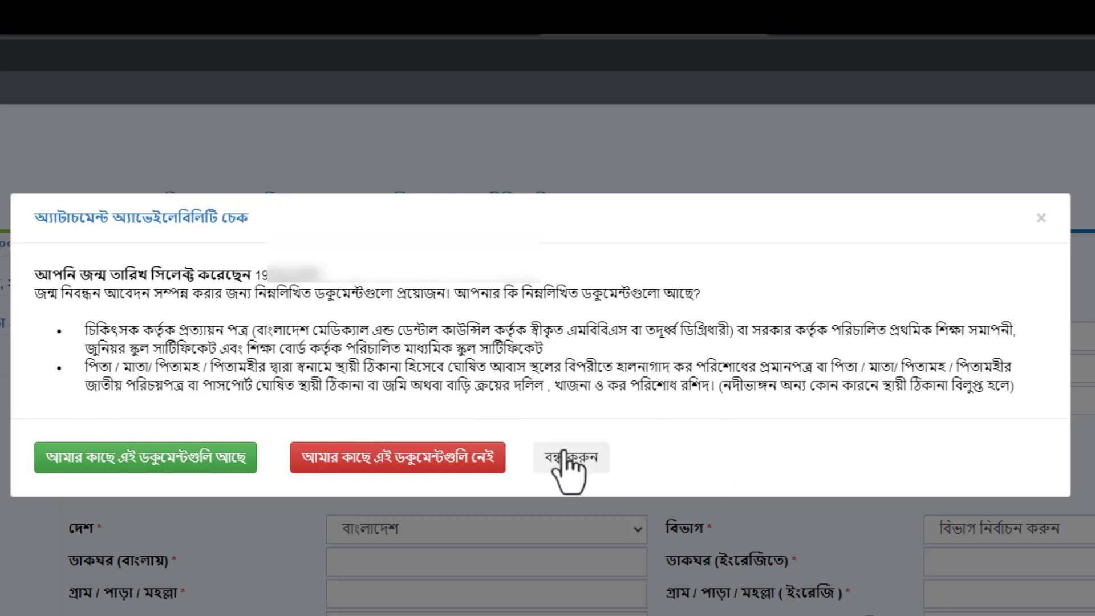
pyautogui.click(188, 459)
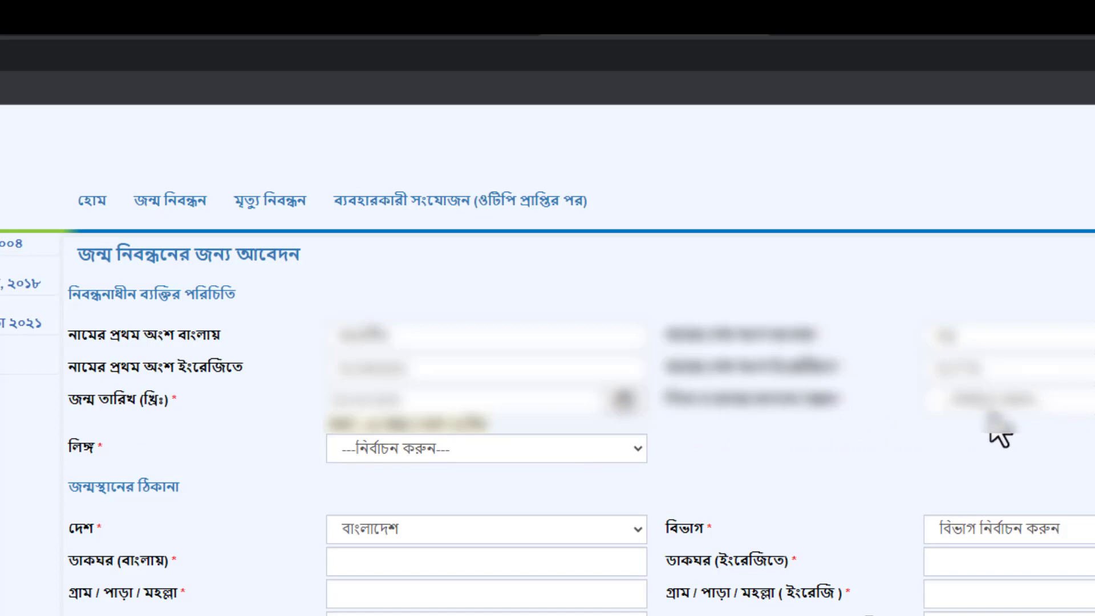
# Choose the applicant's birth order among the parents' children and set the gender (লিঙ্গ) to পুরুষ (male)
pyautogui.click(993, 416)
pyautogui.click(958, 445)
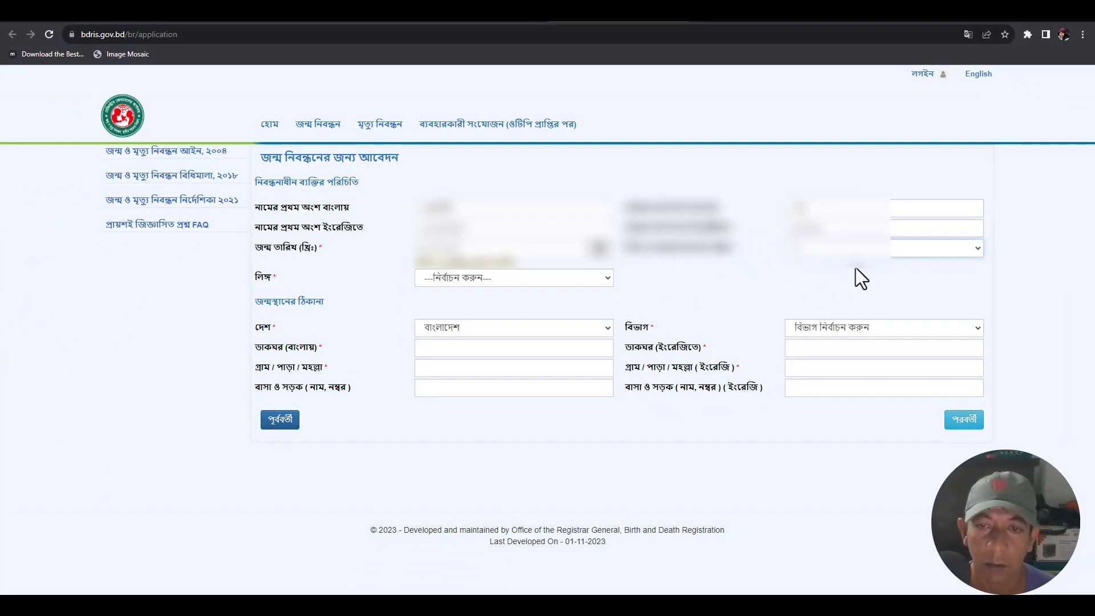
pyautogui.click(818, 251)
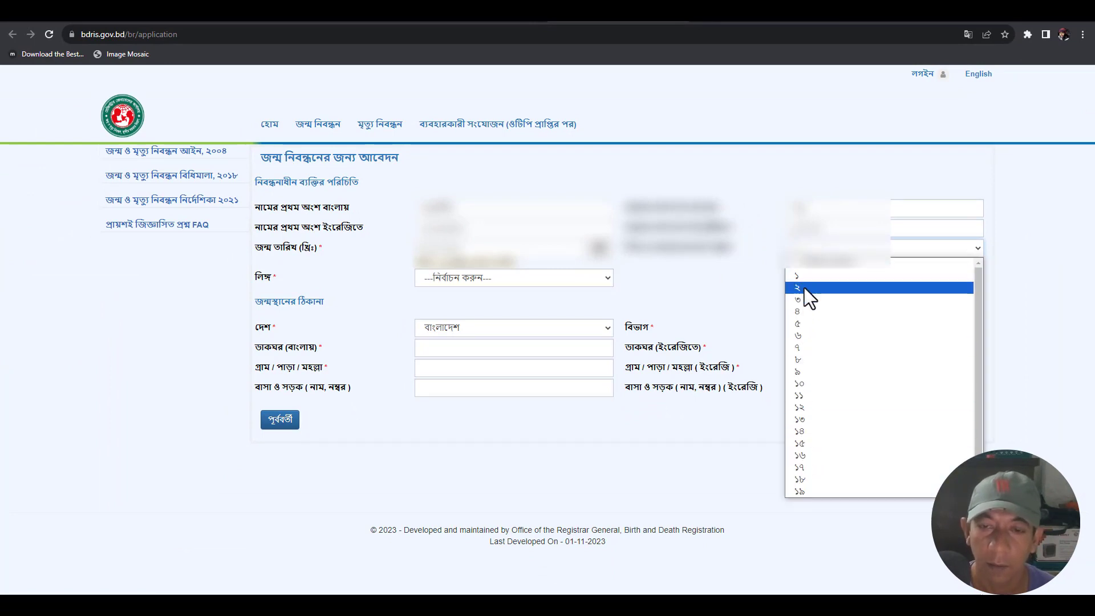
pyautogui.click(750, 275)
pyautogui.click(443, 279)
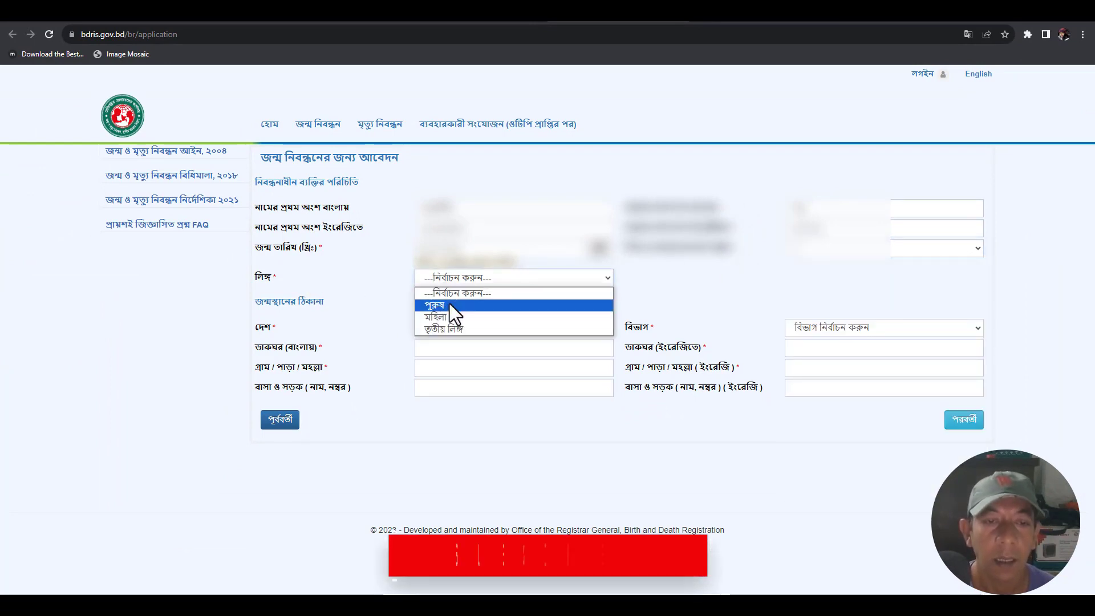
pyautogui.click(450, 305)
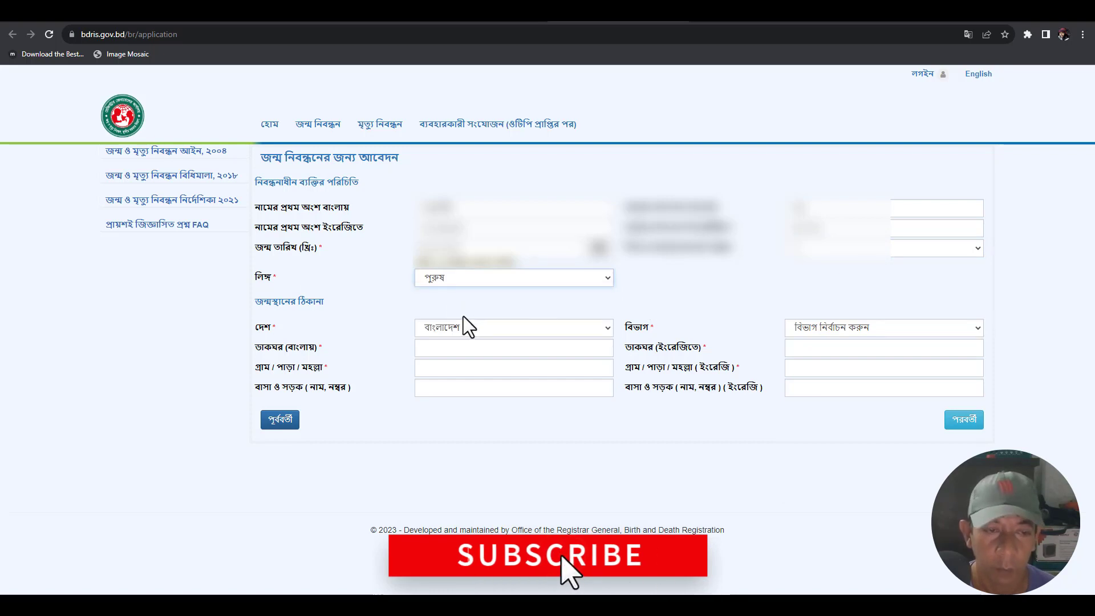
# Fill in the birthplace address from division down to village in Bangla and English, and continue to the parents' information
pyautogui.click(861, 330)
pyautogui.click(816, 380)
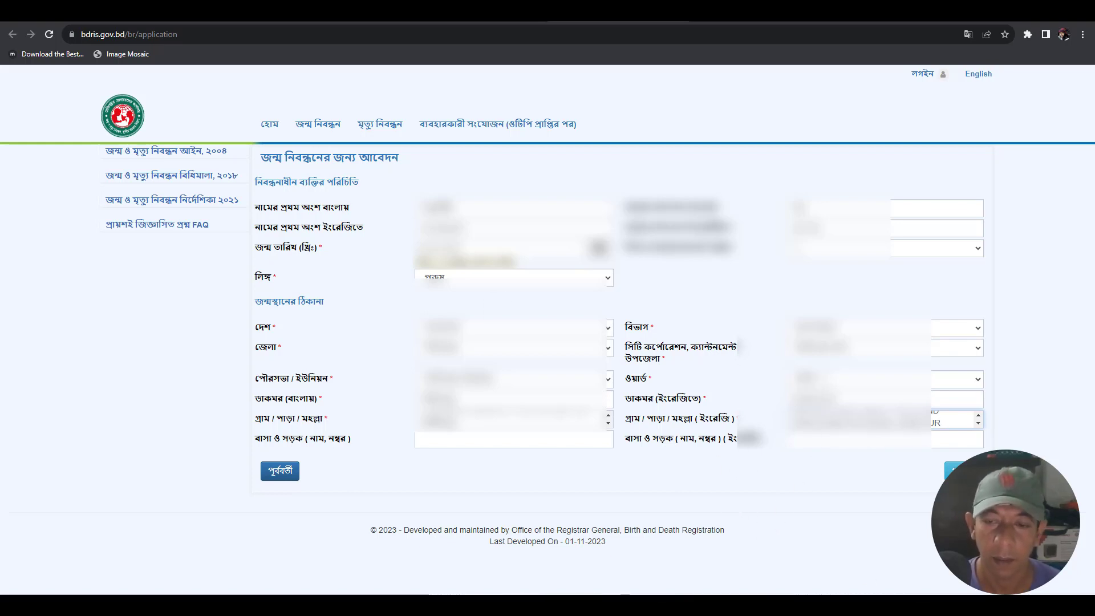
pyautogui.click(965, 473)
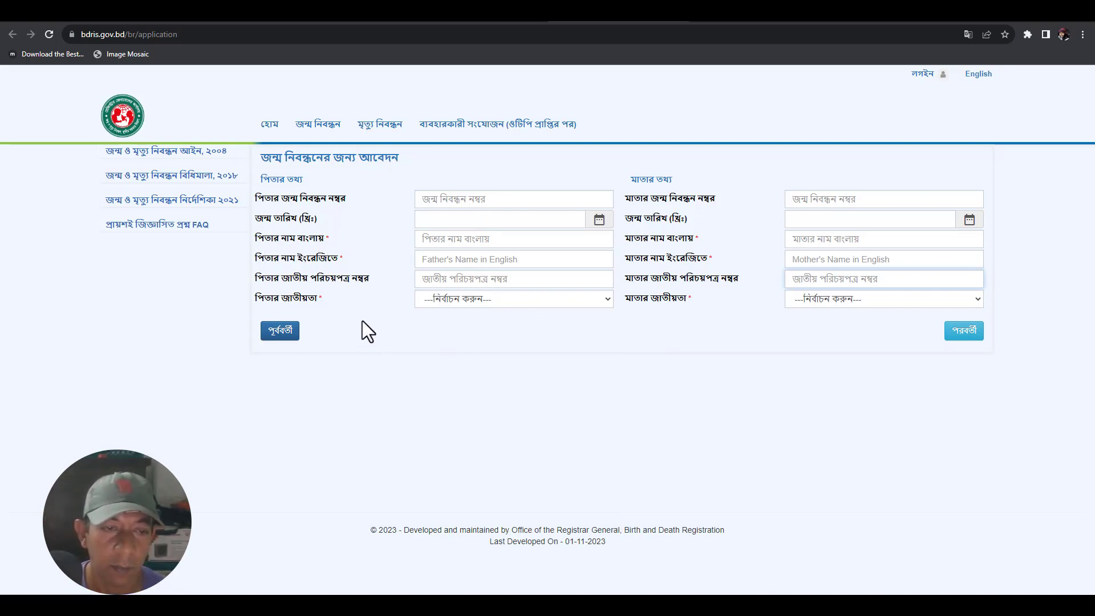
# Enter both parents' names and national ID numbers, set their nationalities to বাংলাদেশী, and continue to the address form
pyautogui.click(438, 280)
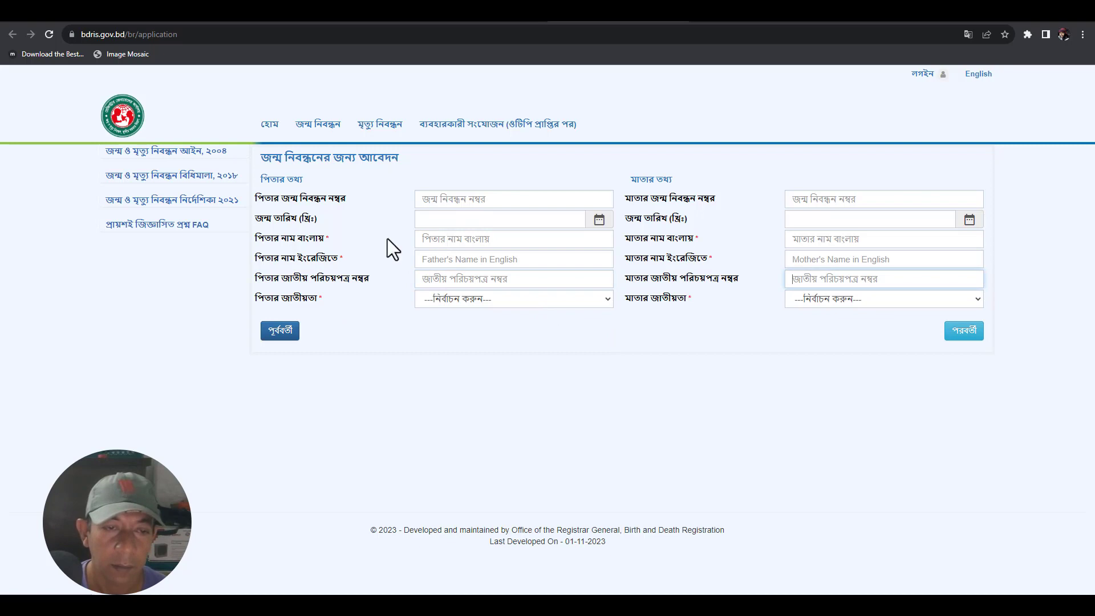
pyautogui.click(433, 237)
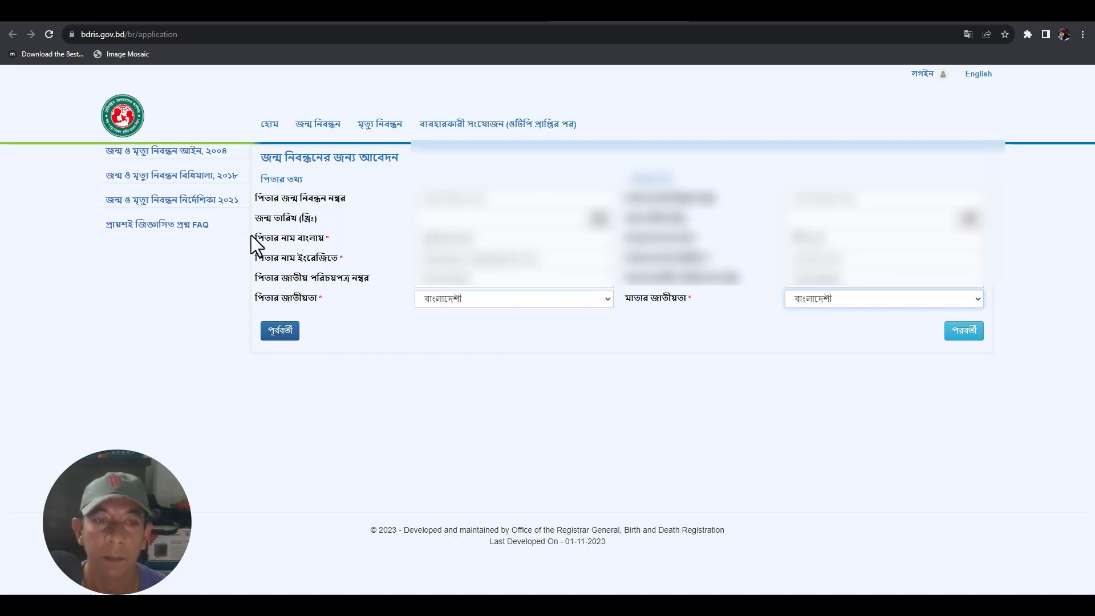
pyautogui.click(963, 332)
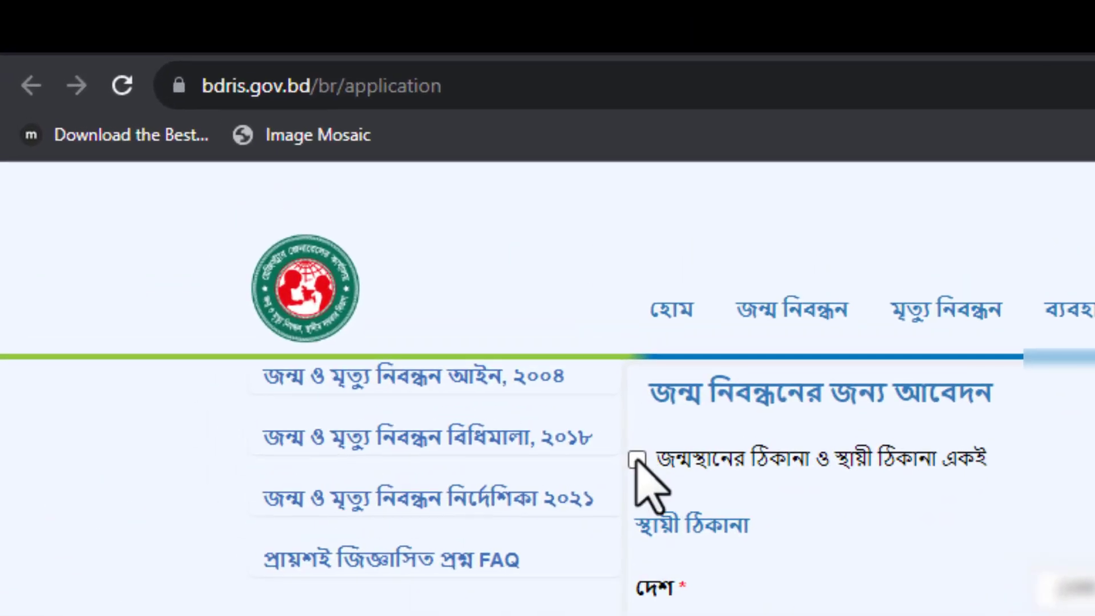
# Mark the permanent address as same as the birthplace and the present address as same as the permanent one, and continue to the applicant's attestation
pyautogui.click(277, 200)
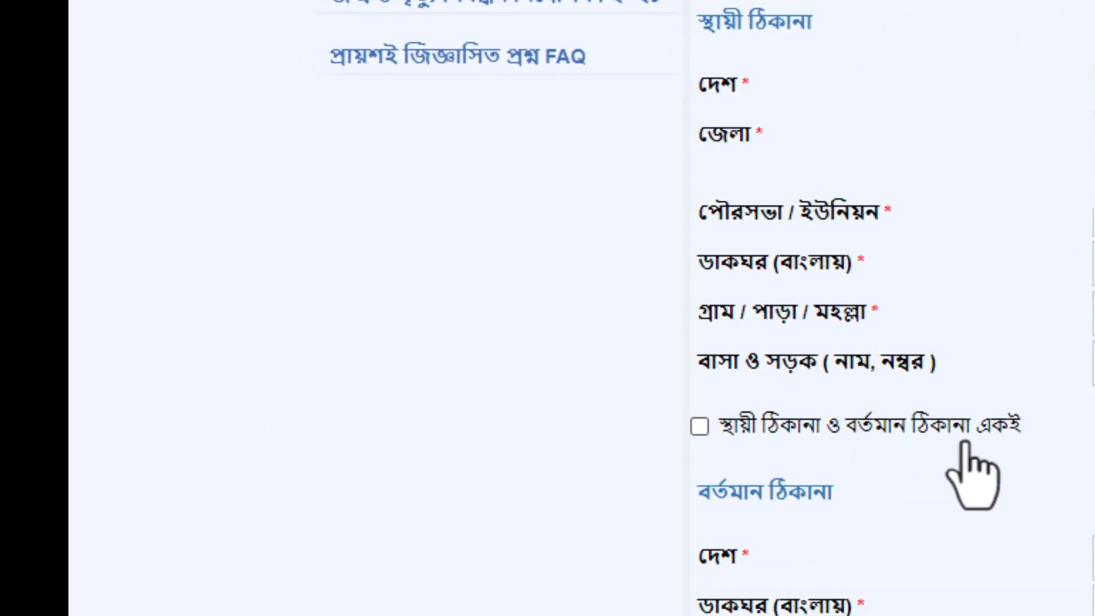
pyautogui.click(700, 428)
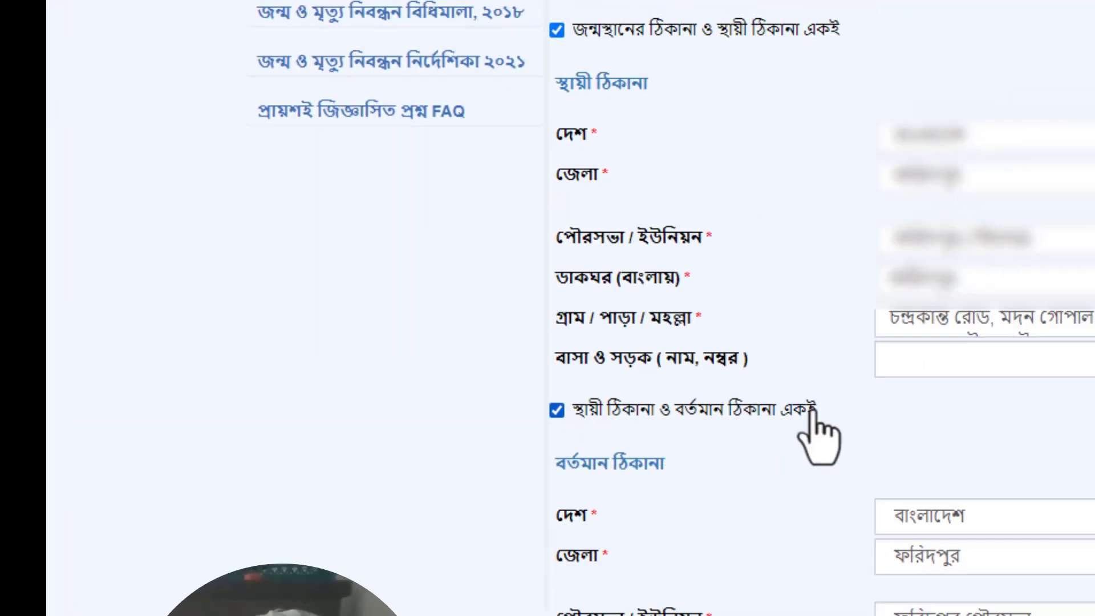
pyautogui.scroll(-2, 679, 380)
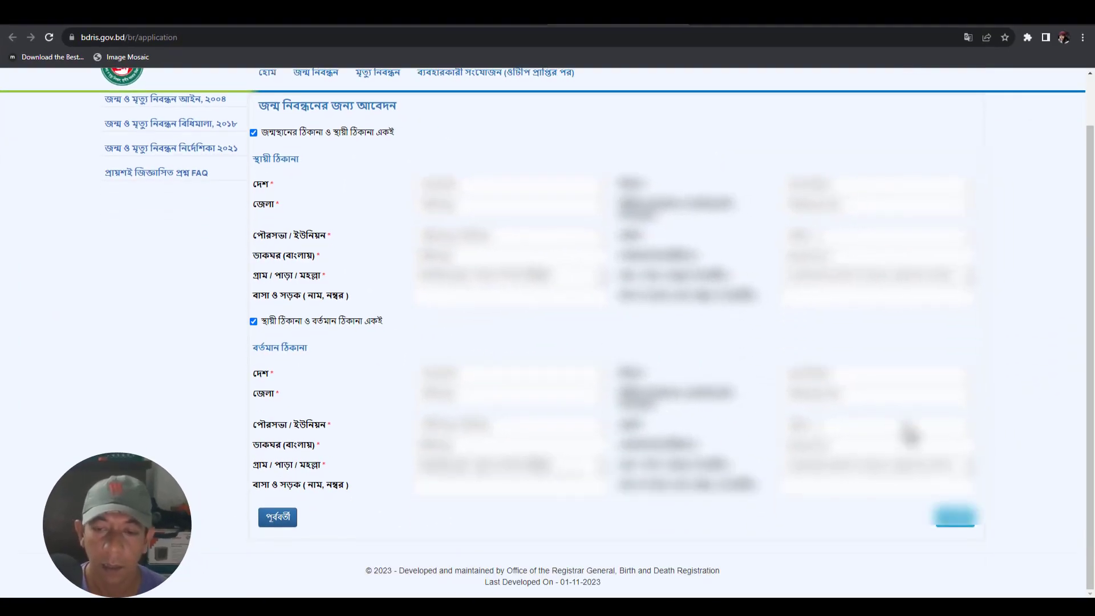
pyautogui.click(953, 524)
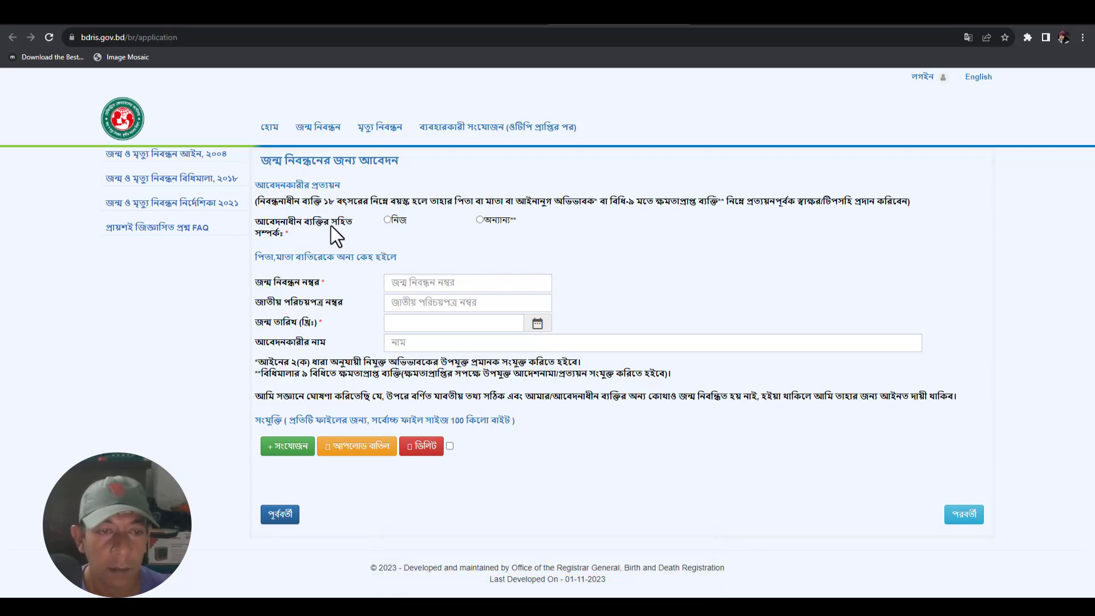
# Compare the fields for নিজ (self) and অন্যান্য (others), and set the relationship to the registered person to নিজ
pyautogui.click(387, 220)
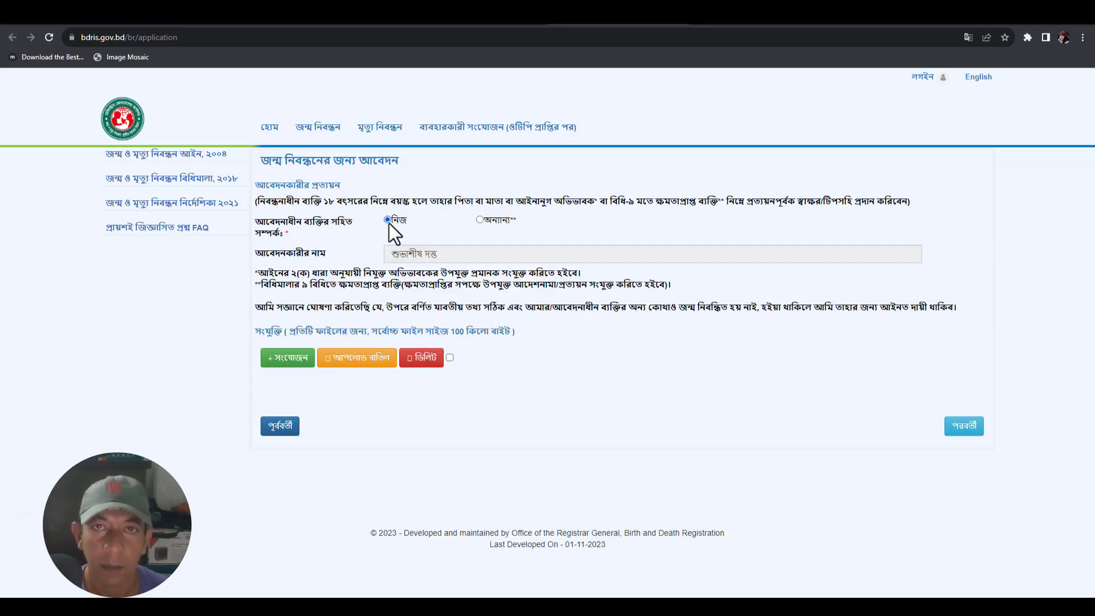
pyautogui.click(480, 221)
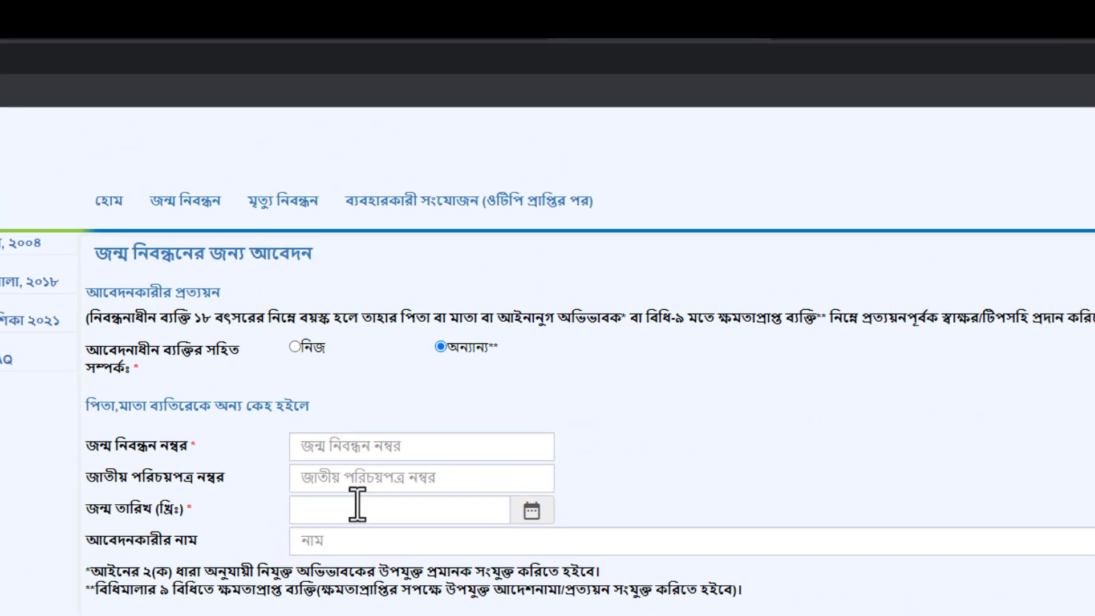
pyautogui.click(424, 319)
pyautogui.click(499, 450)
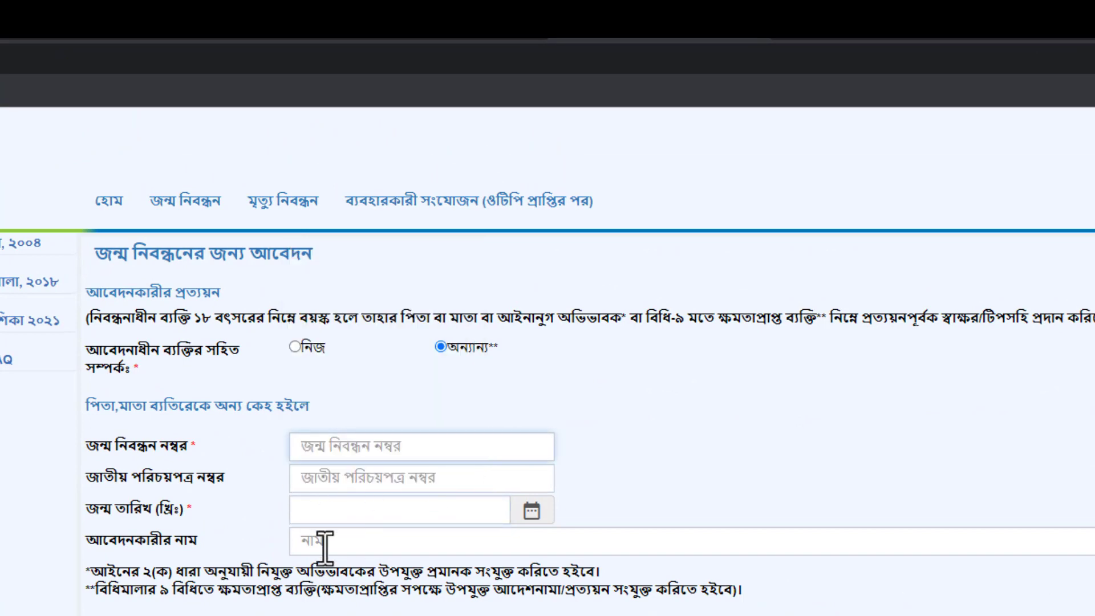
pyautogui.click(295, 346)
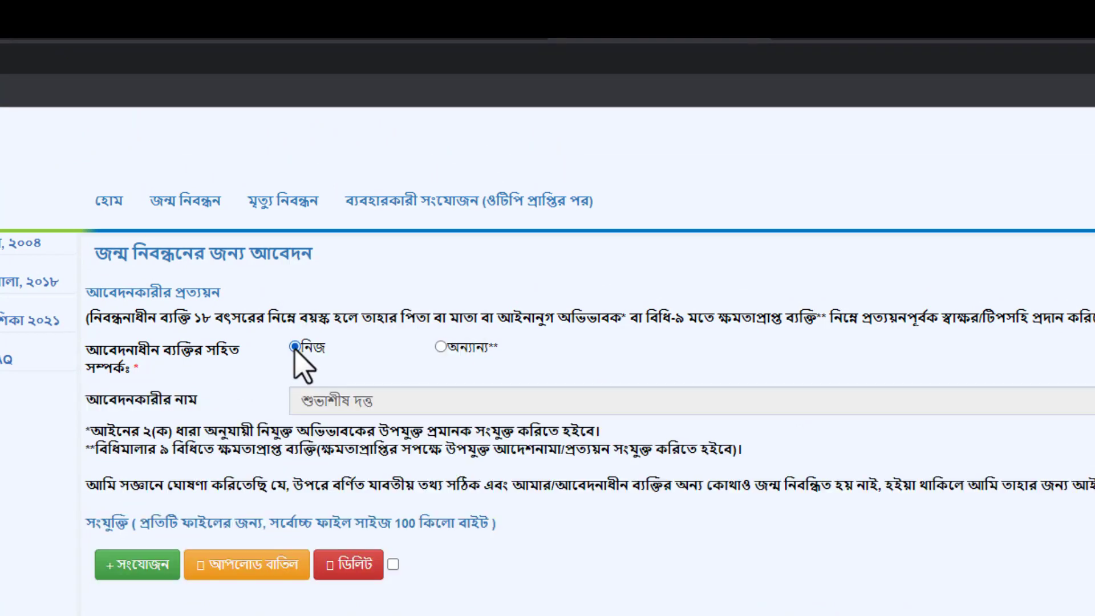
pyautogui.click(440, 347)
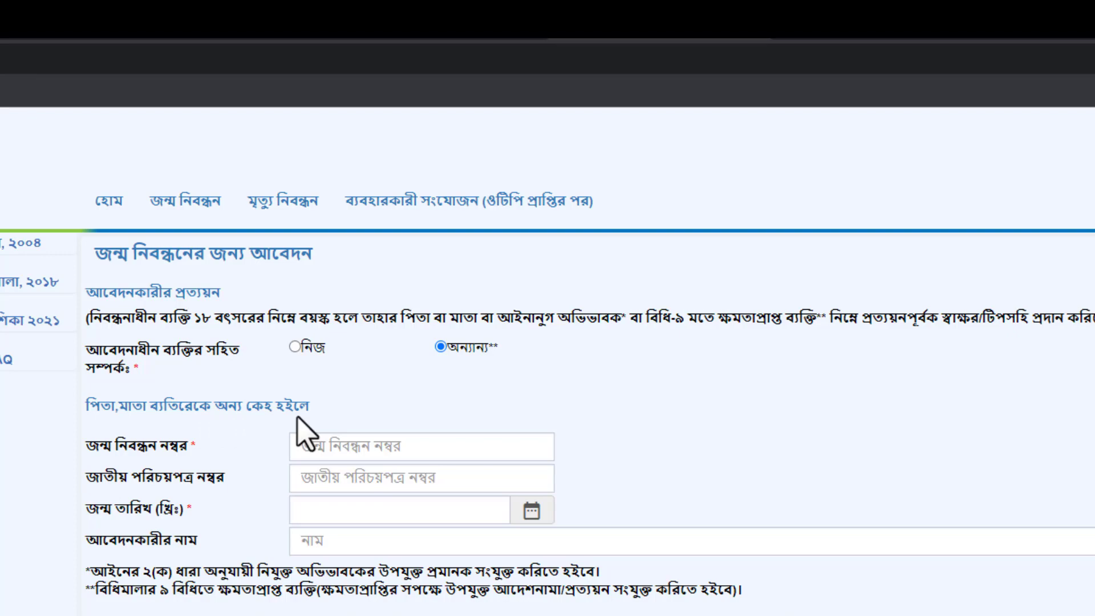
pyautogui.click(294, 347)
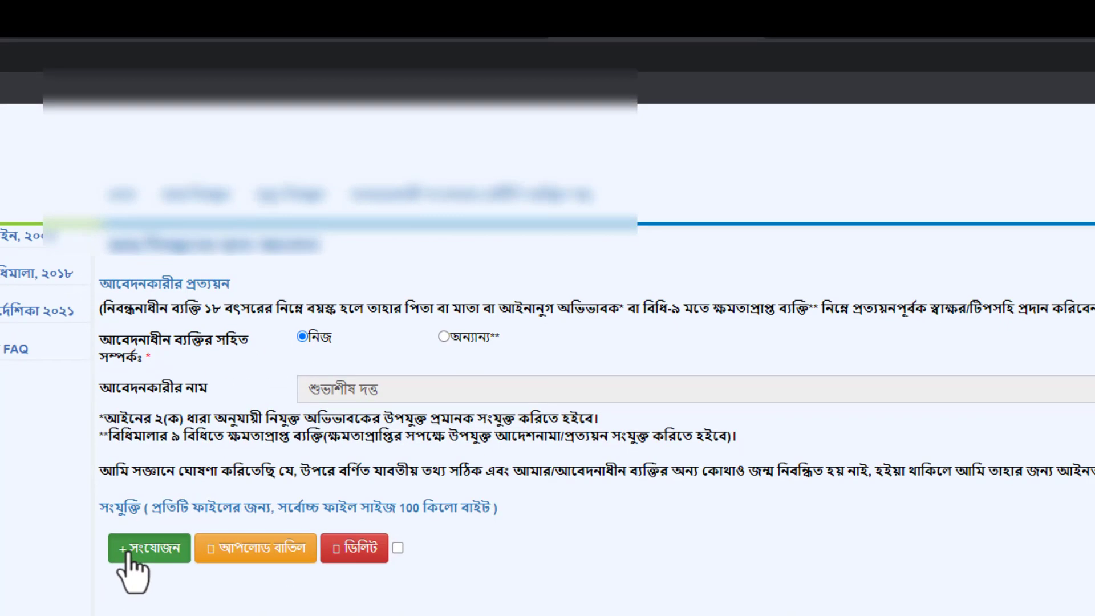
# Add hsc.jpg from New folder (4) as an attachment and open its file type choices
pyautogui.click(114, 573)
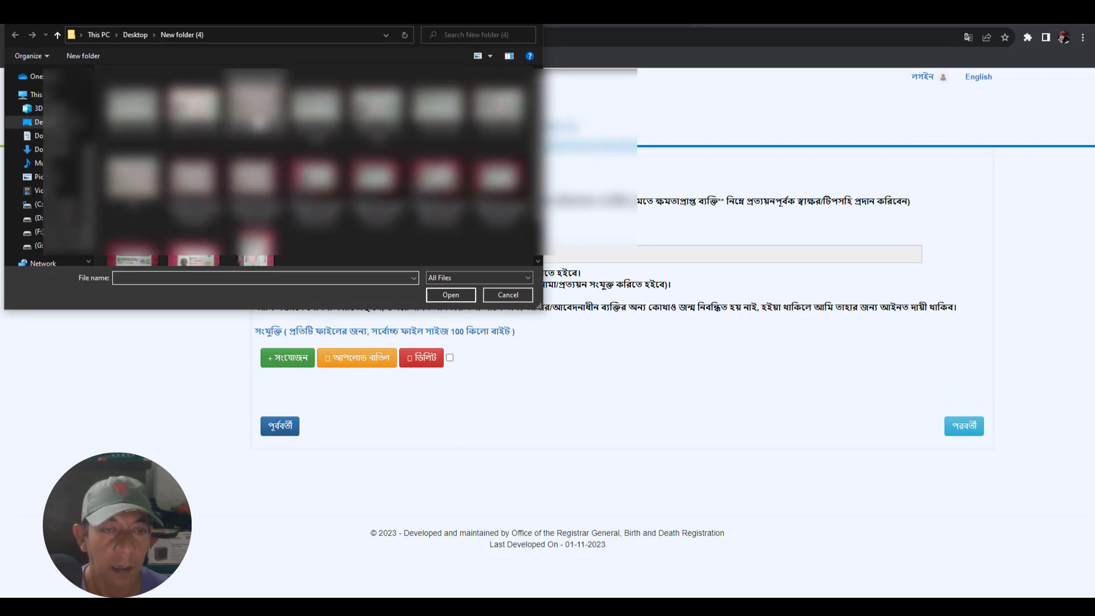
pyautogui.click(254, 108)
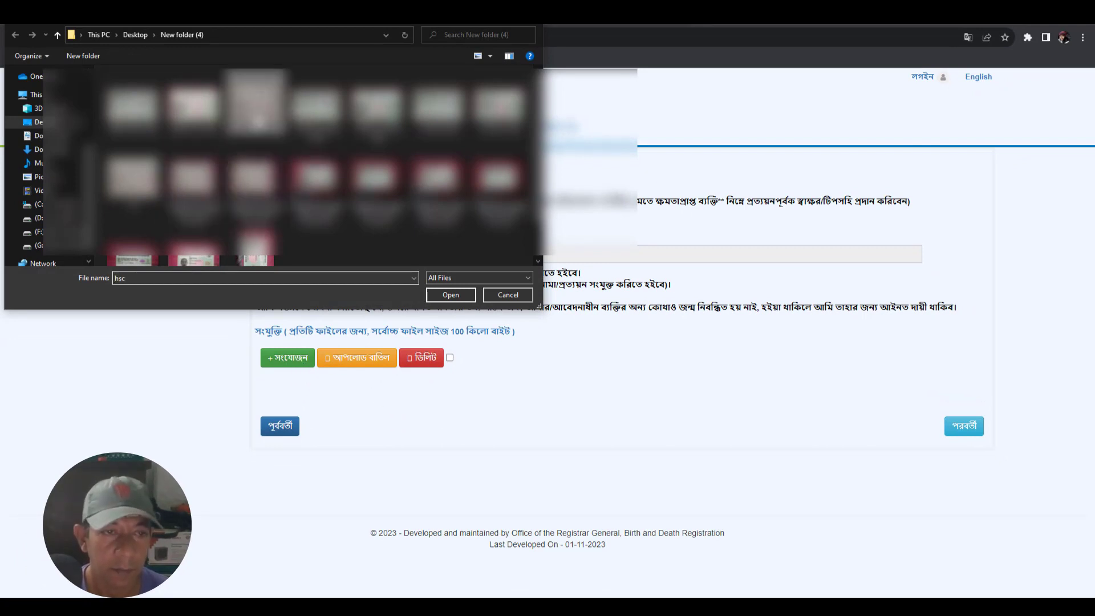
pyautogui.click(451, 294)
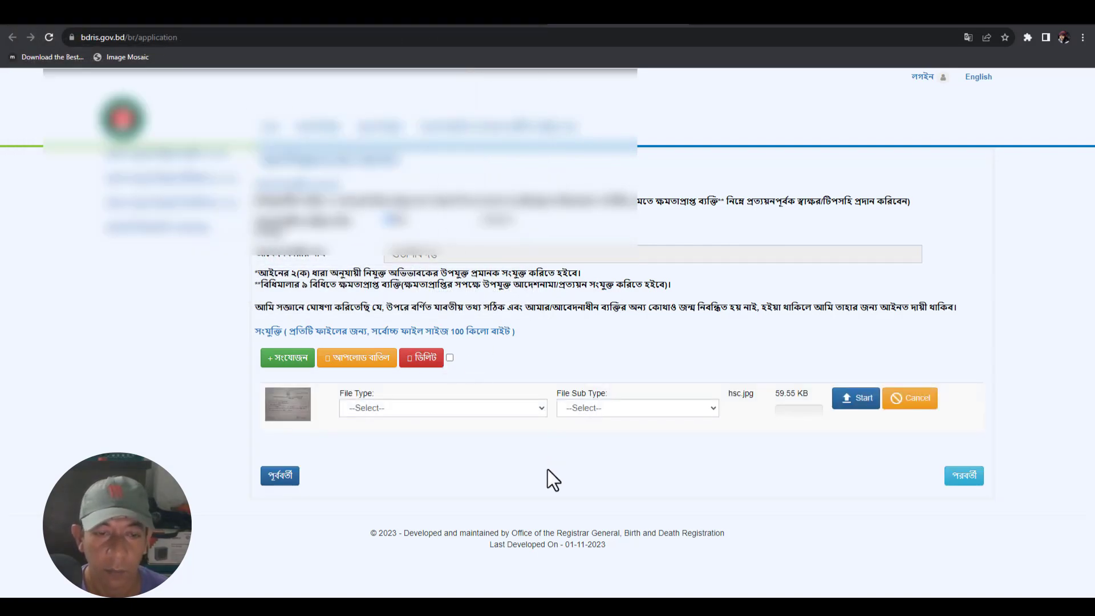
pyautogui.click(416, 408)
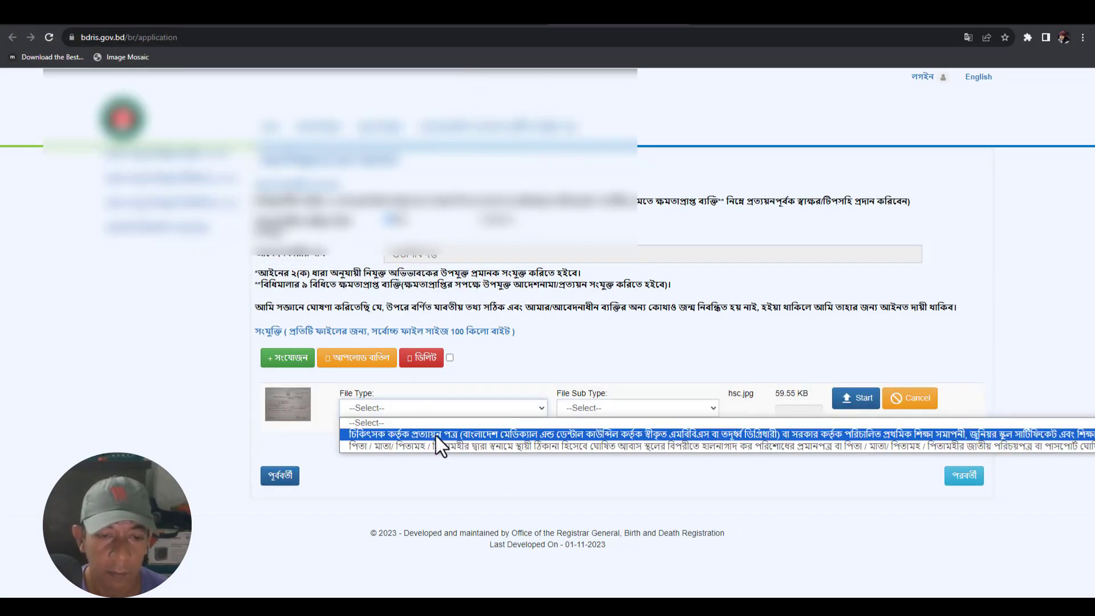